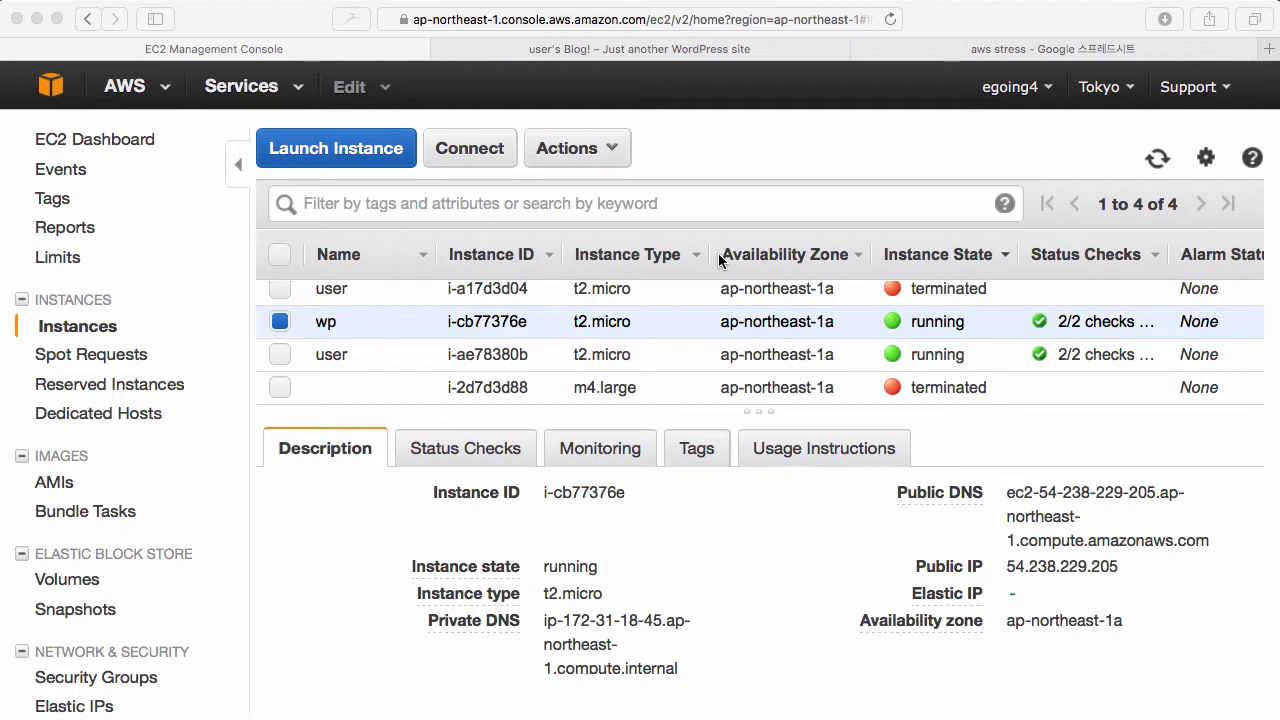
- Inspect the public IP and public DNS of the wp instance in its description
left_click(539, 329)
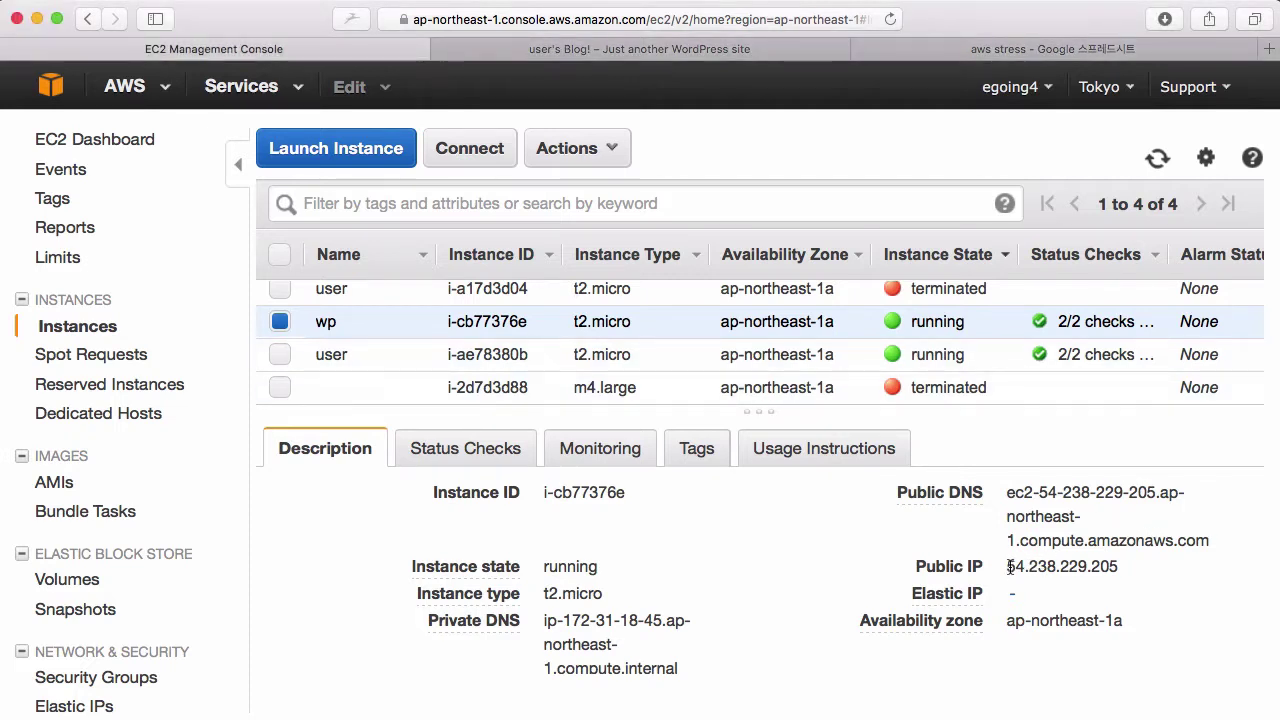
left_click_drag(1009, 567, 1187, 572)
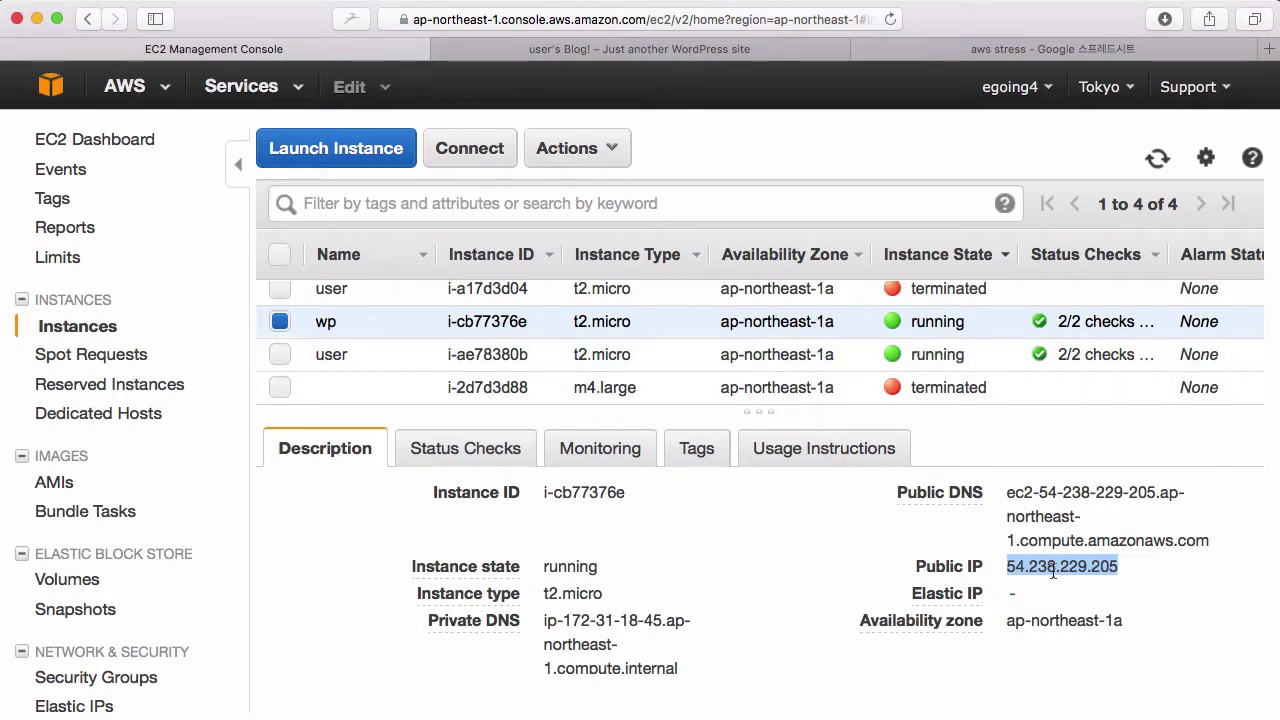
left_click_drag(1006, 492, 1213, 543)
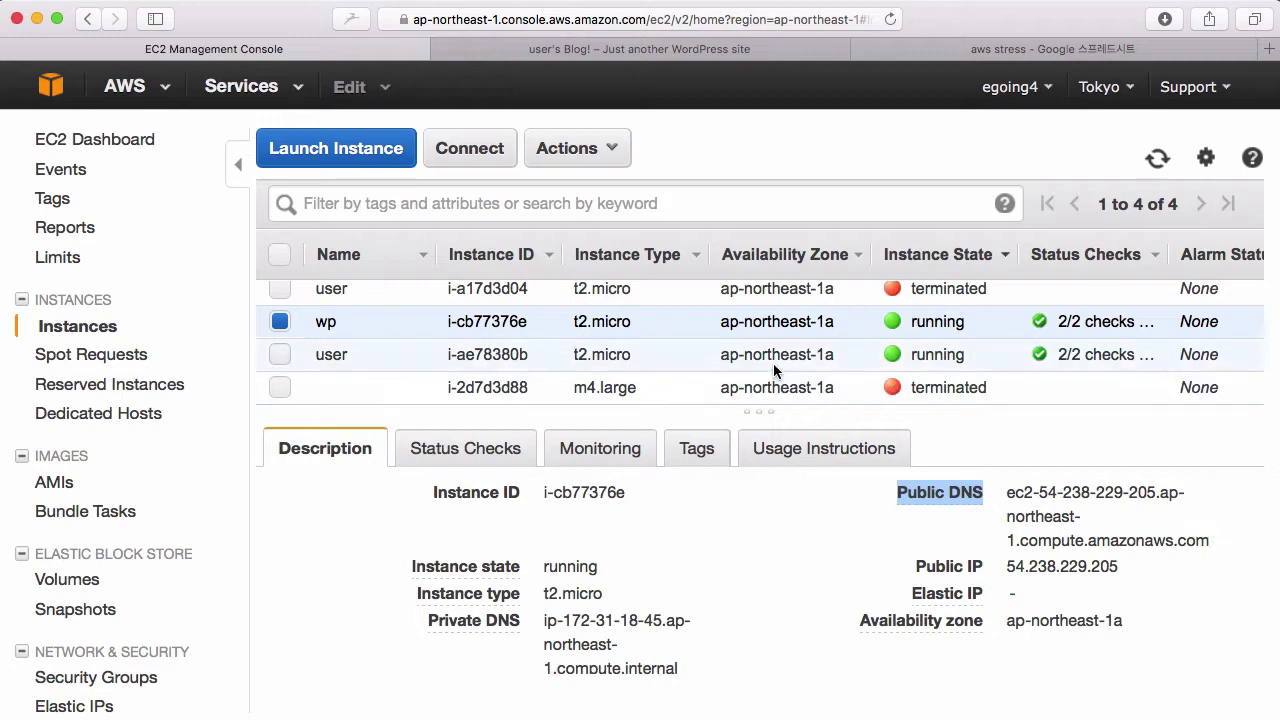
- Stop the wp instance and accept the stop confirmation
right_click(653, 318)
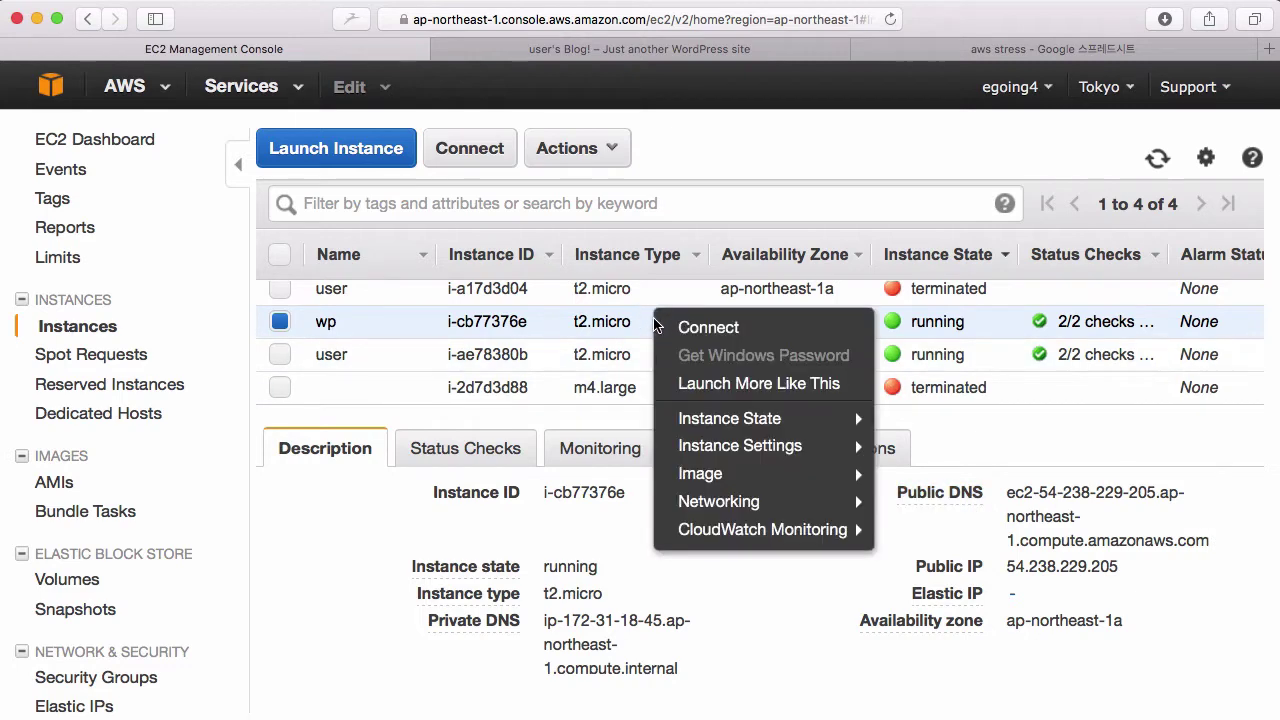
mouse_move(735, 420)
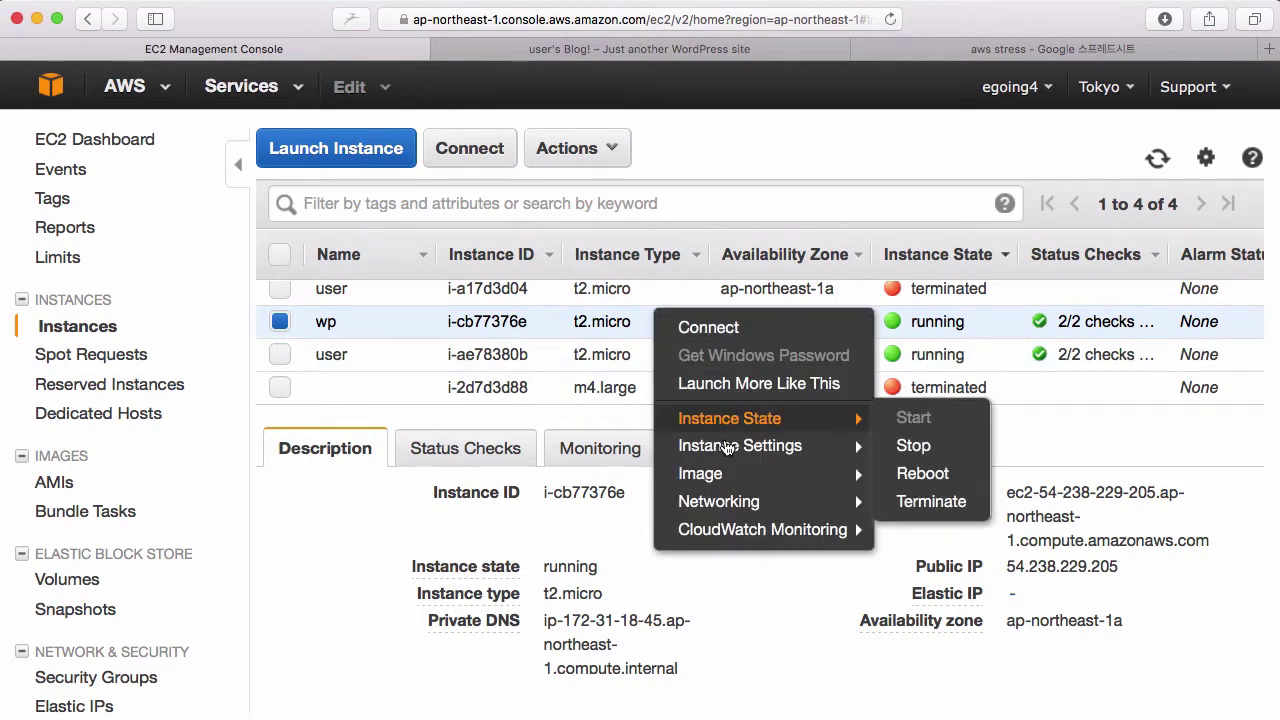
left_click(911, 448)
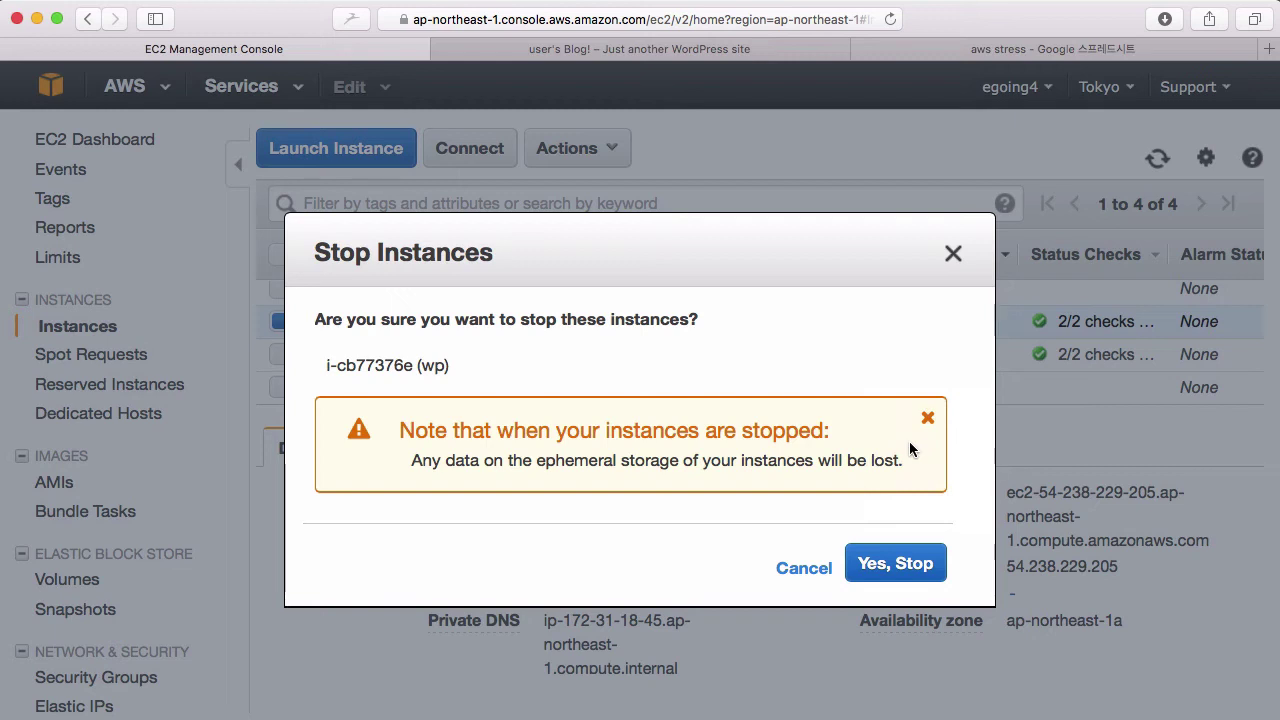
left_click(900, 563)
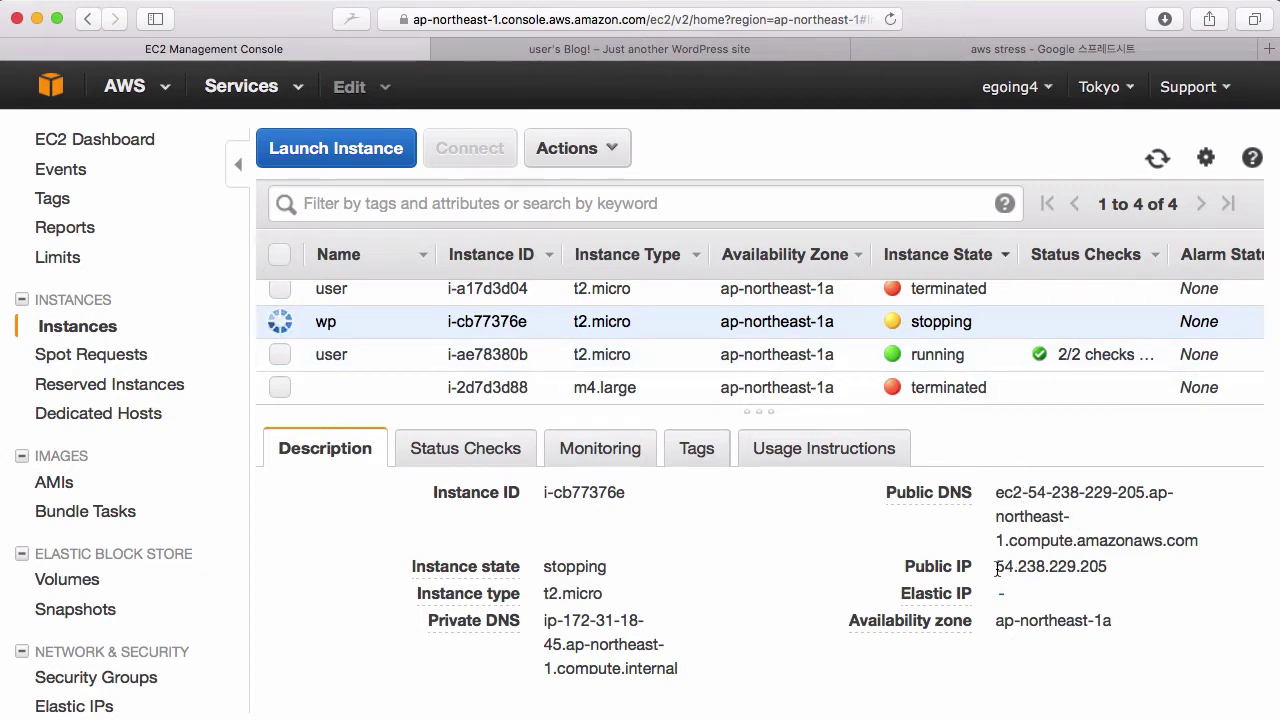
- Copy the wp instance's public IP 54.238.229.205 into the instance filter field to keep it for comparison
left_click_drag(996, 566, 1109, 567)
key("super+c")
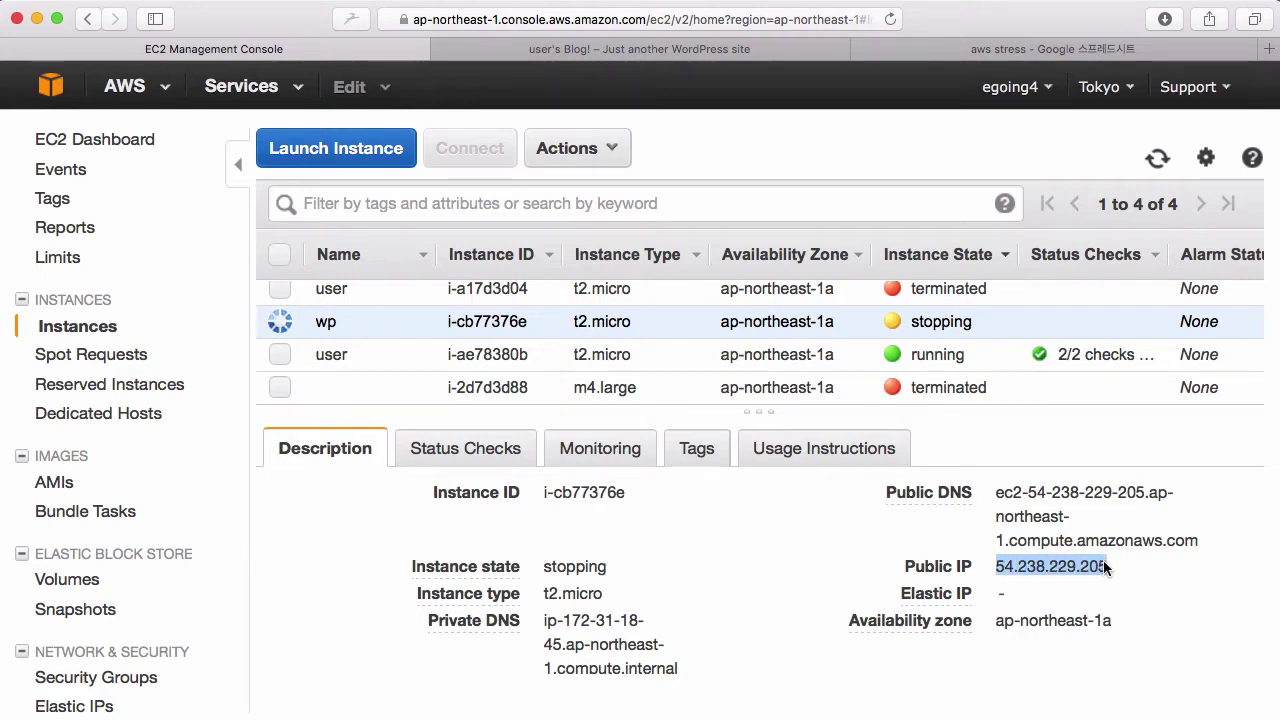
left_click(729, 204)
key("super+v")
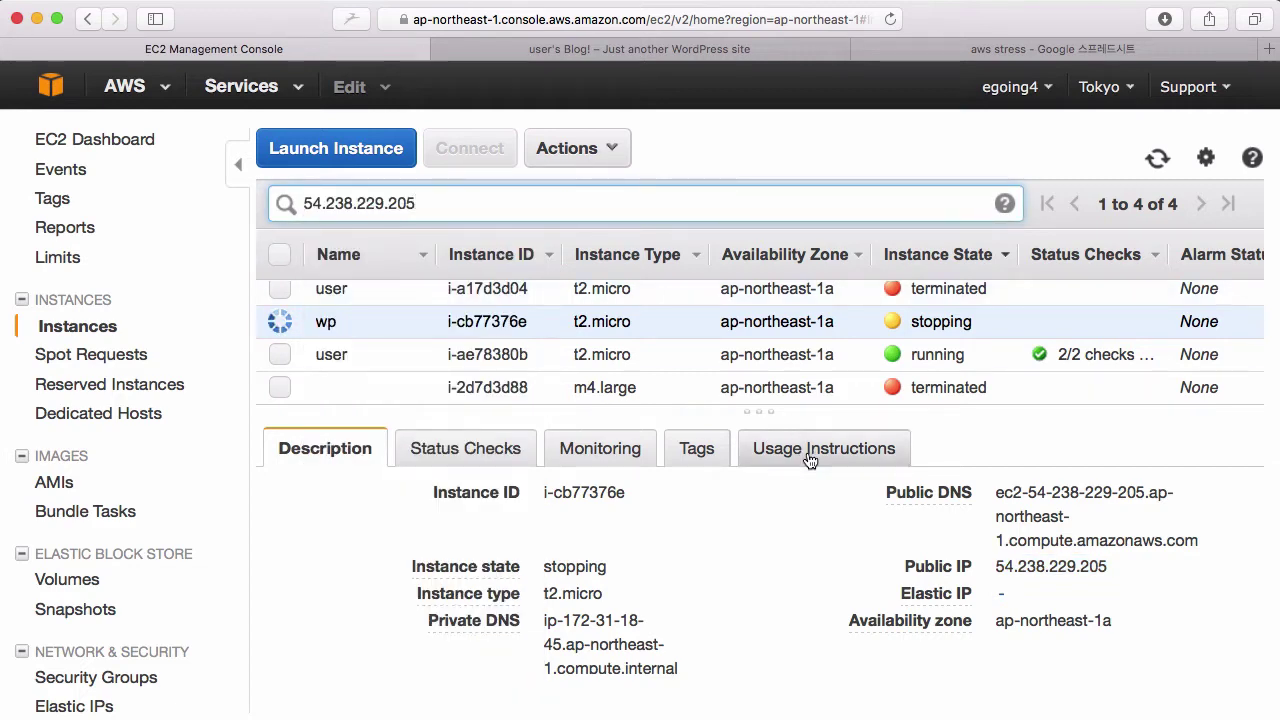
left_click(817, 546)
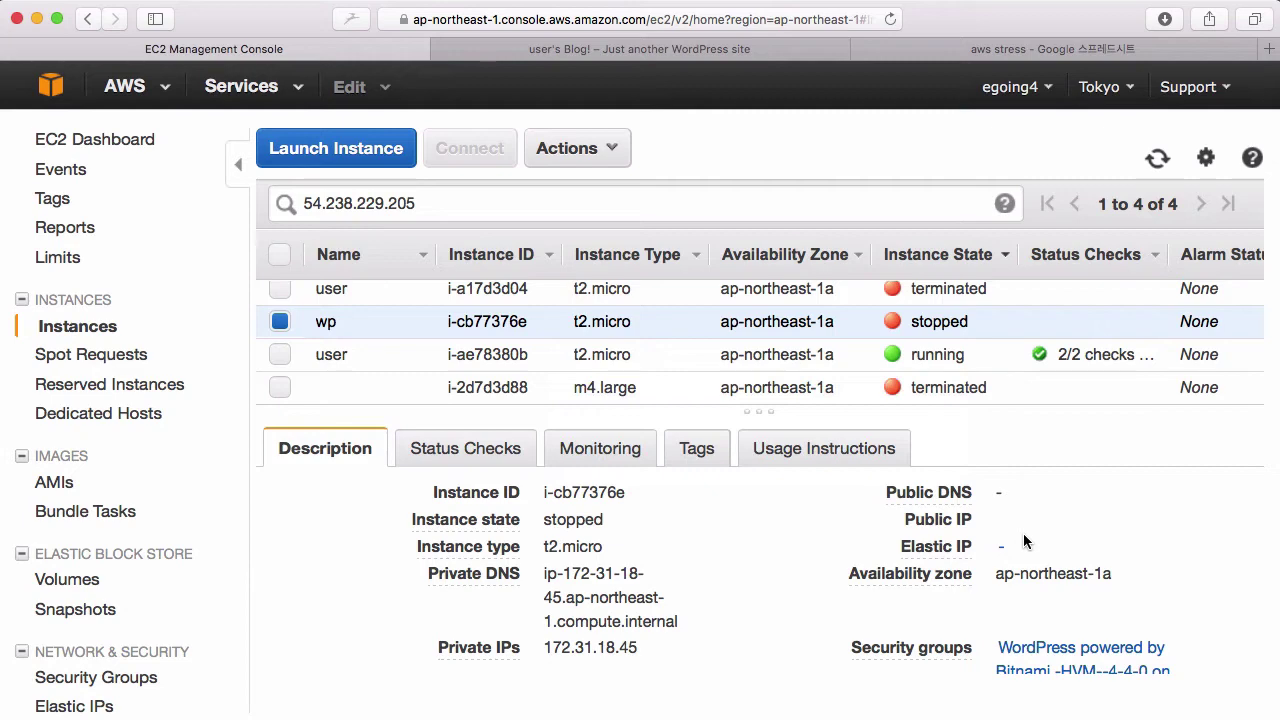
- Start the stopped wp instance again and inspect its newly assigned public IP
right_click(584, 325)
right_click(588, 326)
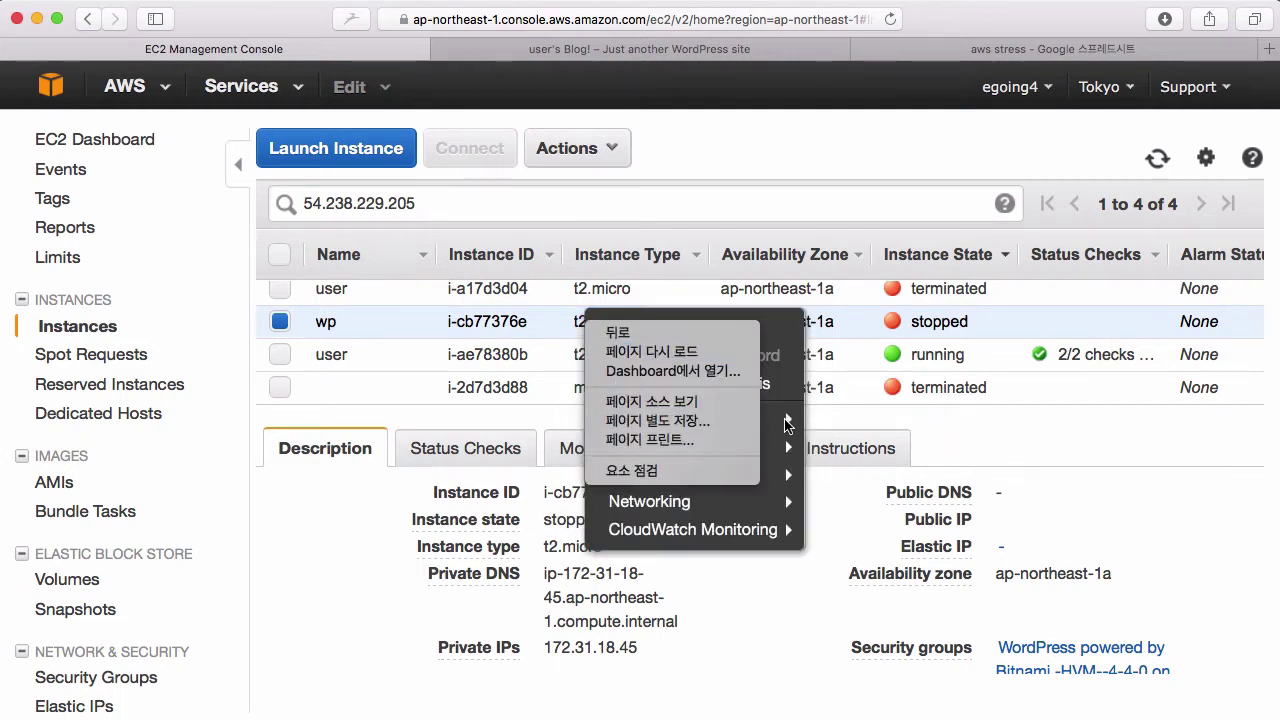
left_click(786, 425)
mouse_move(784, 423)
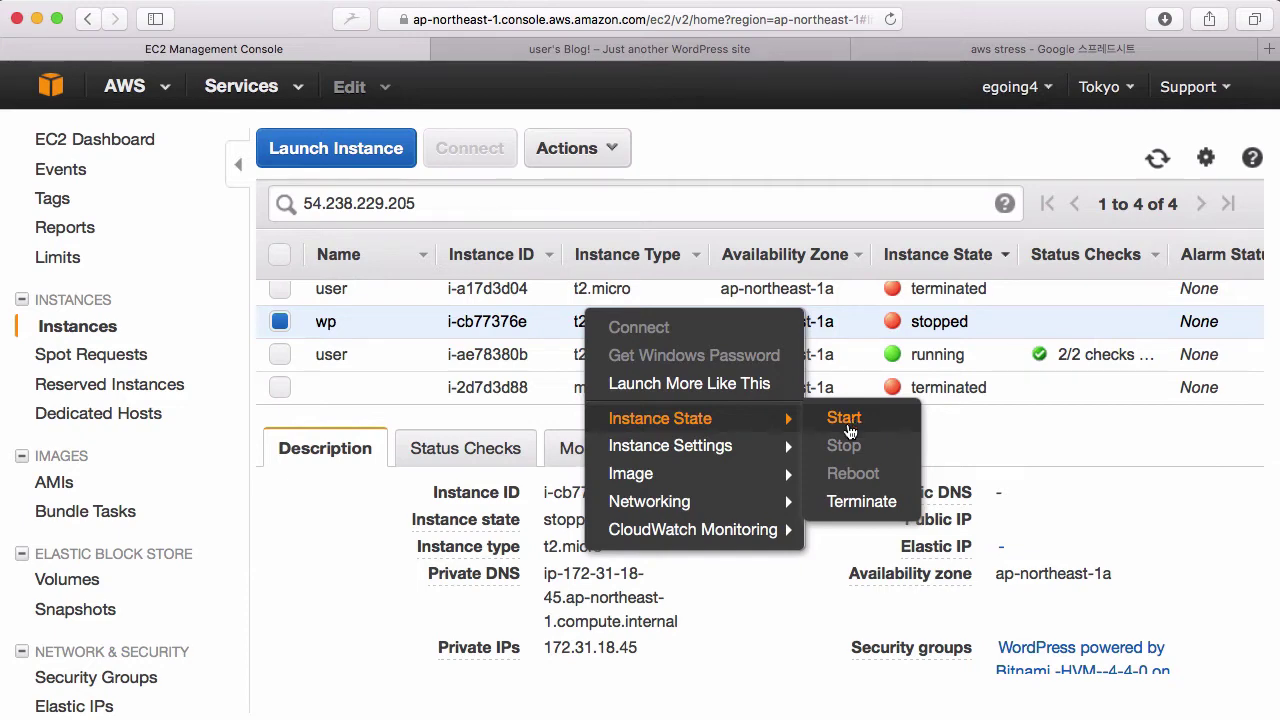
left_click(847, 420)
left_click(828, 498)
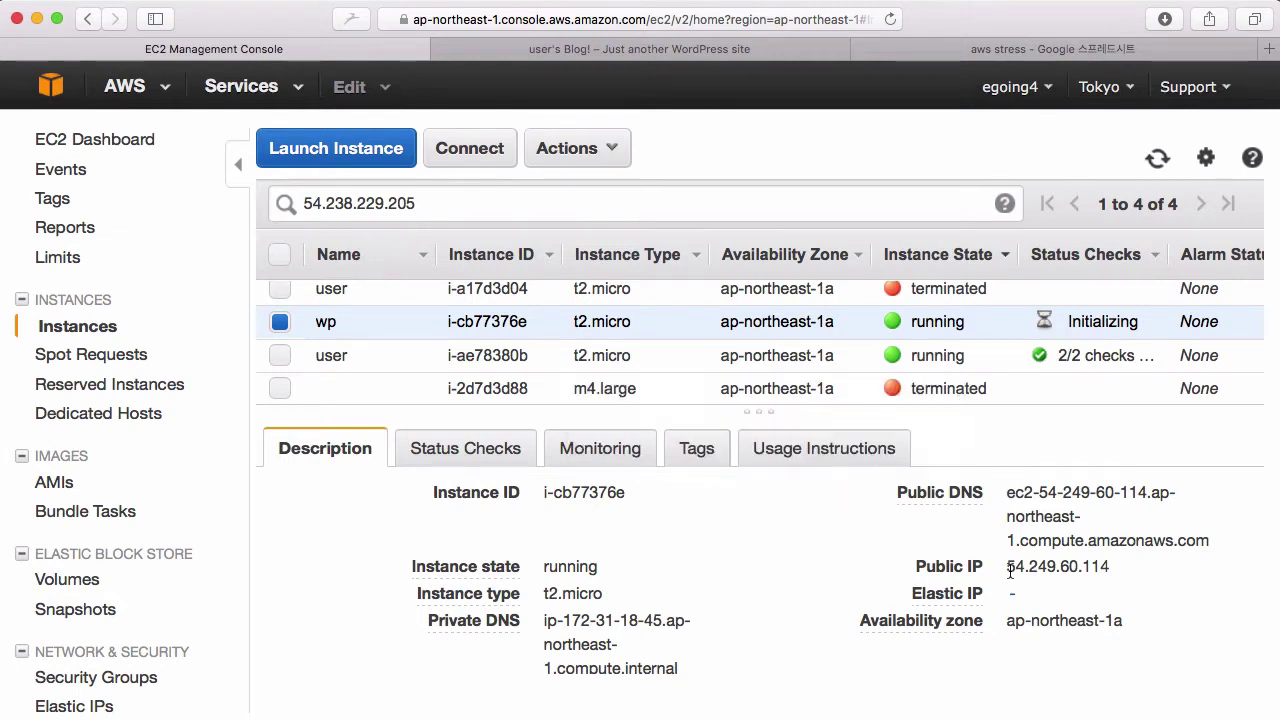
left_click_drag(1007, 567, 1112, 570)
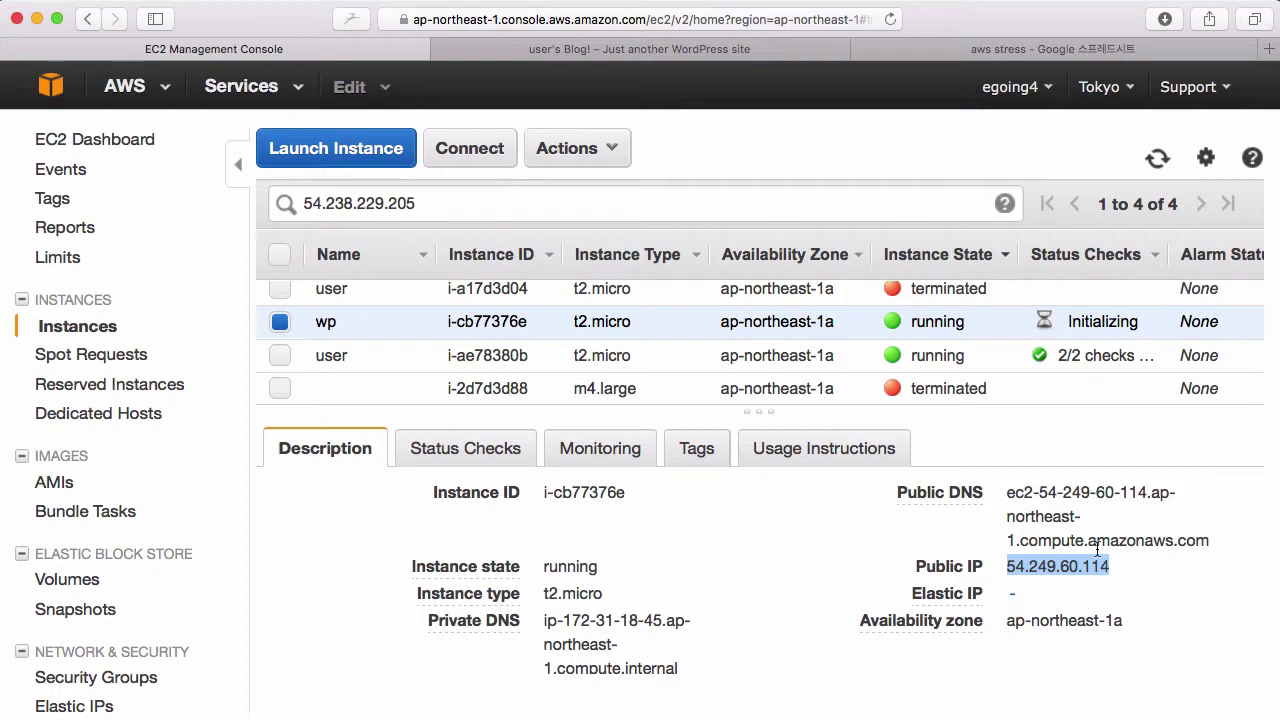
left_click(1097, 549)
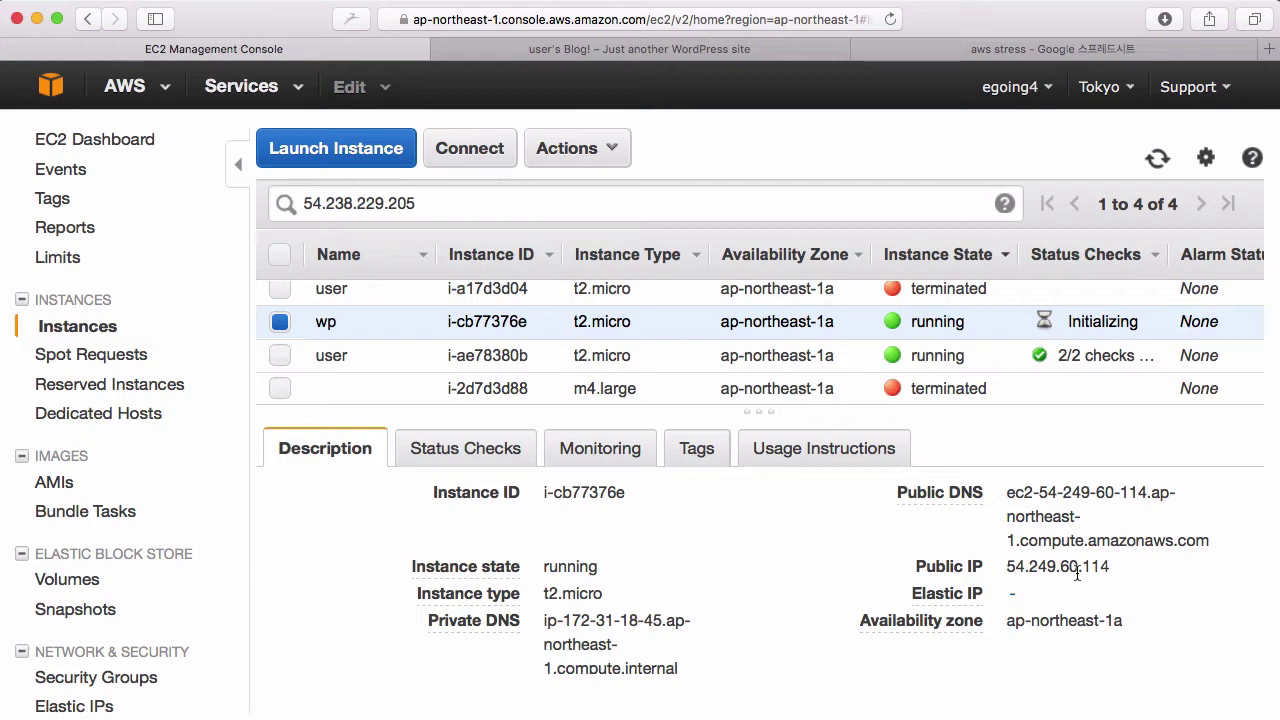
right_click(709, 324)
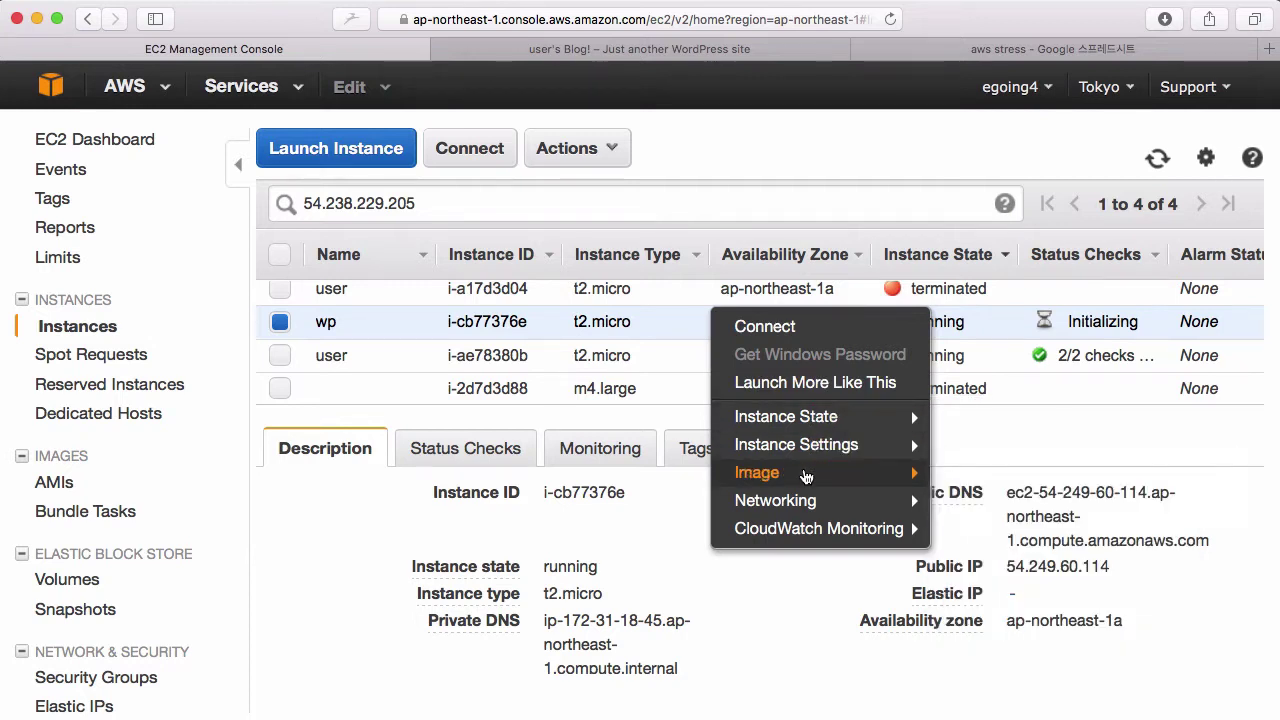
mouse_move(822, 484)
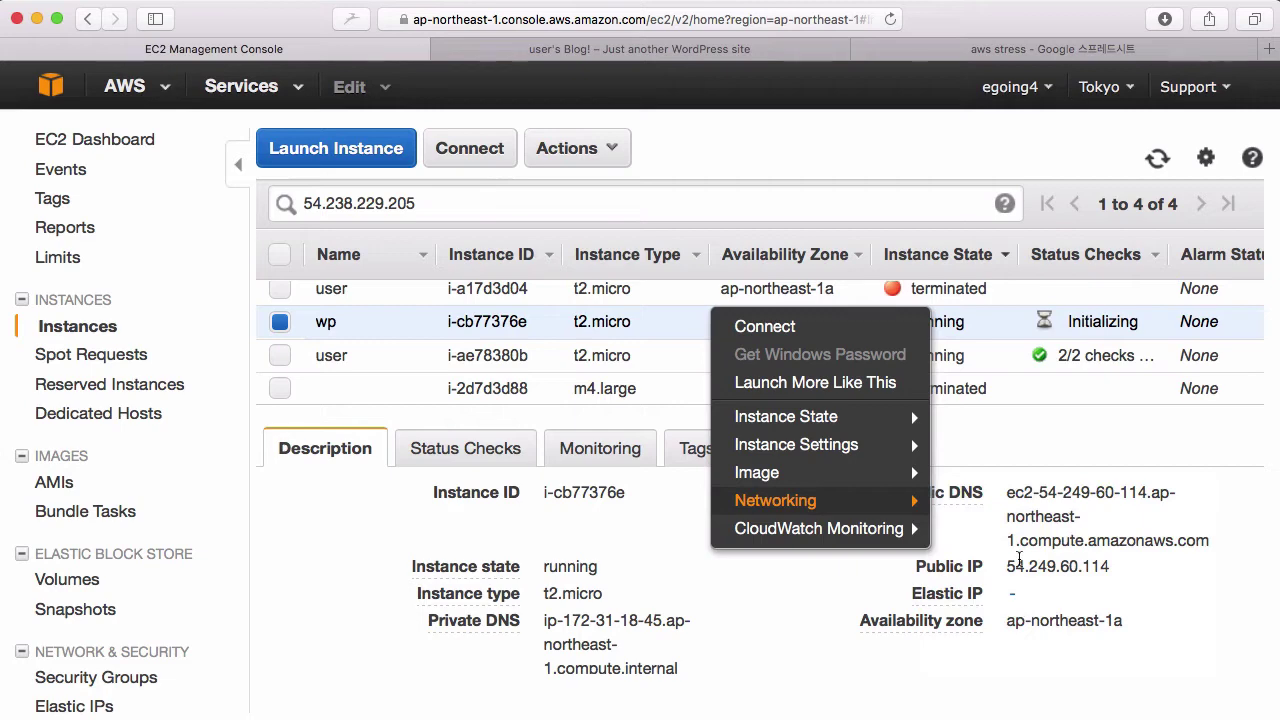
left_click(1019, 558)
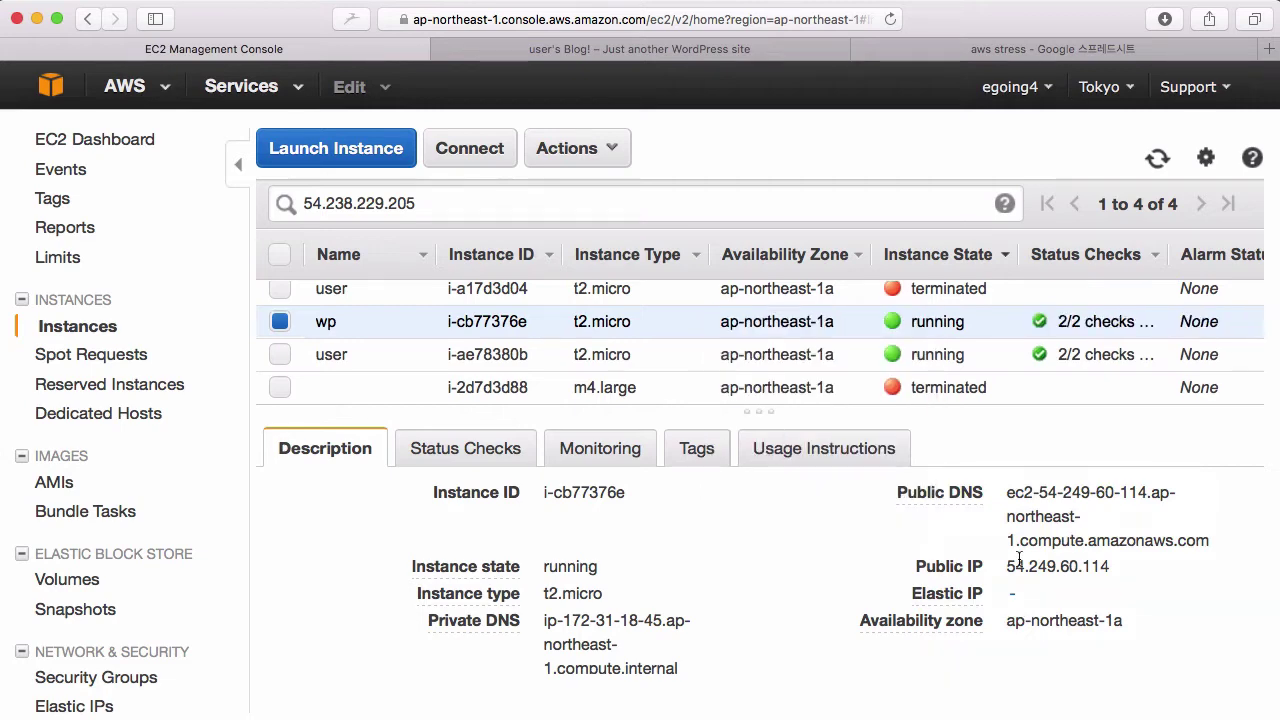
- Try to reload the WordPress blog at its old address 54.238.229.205
left_click(731, 49)
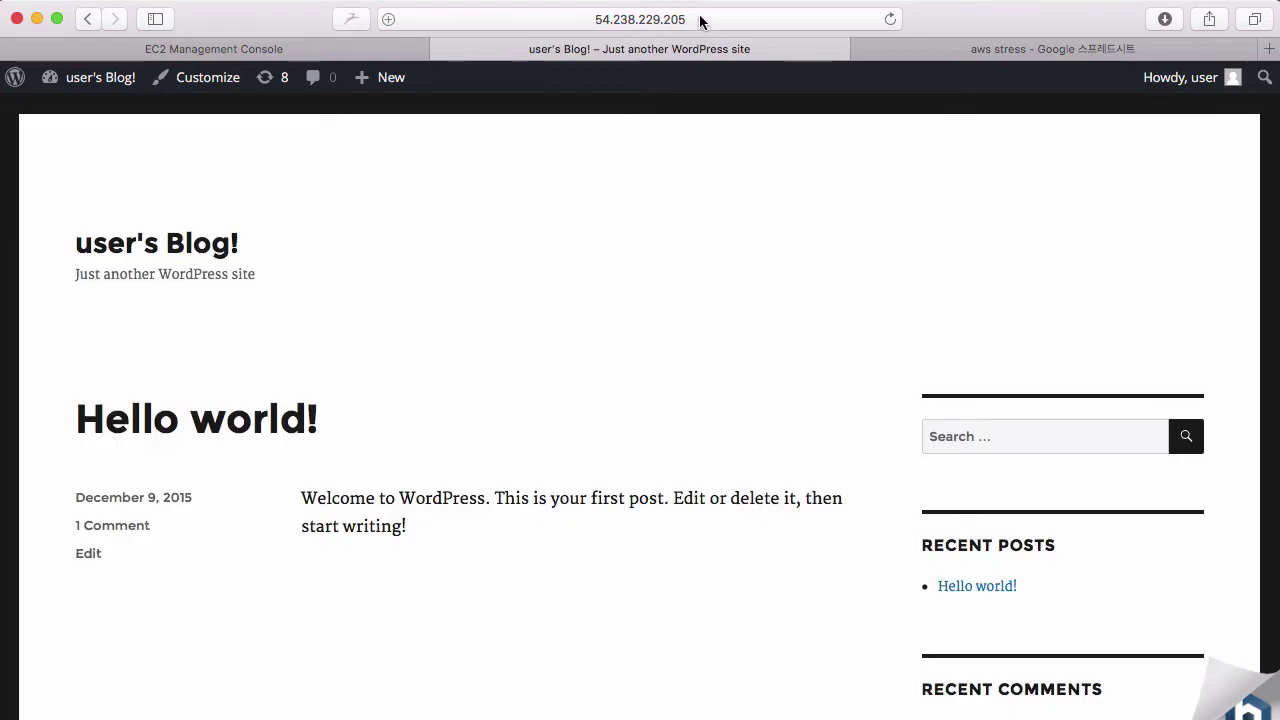
left_click(700, 19)
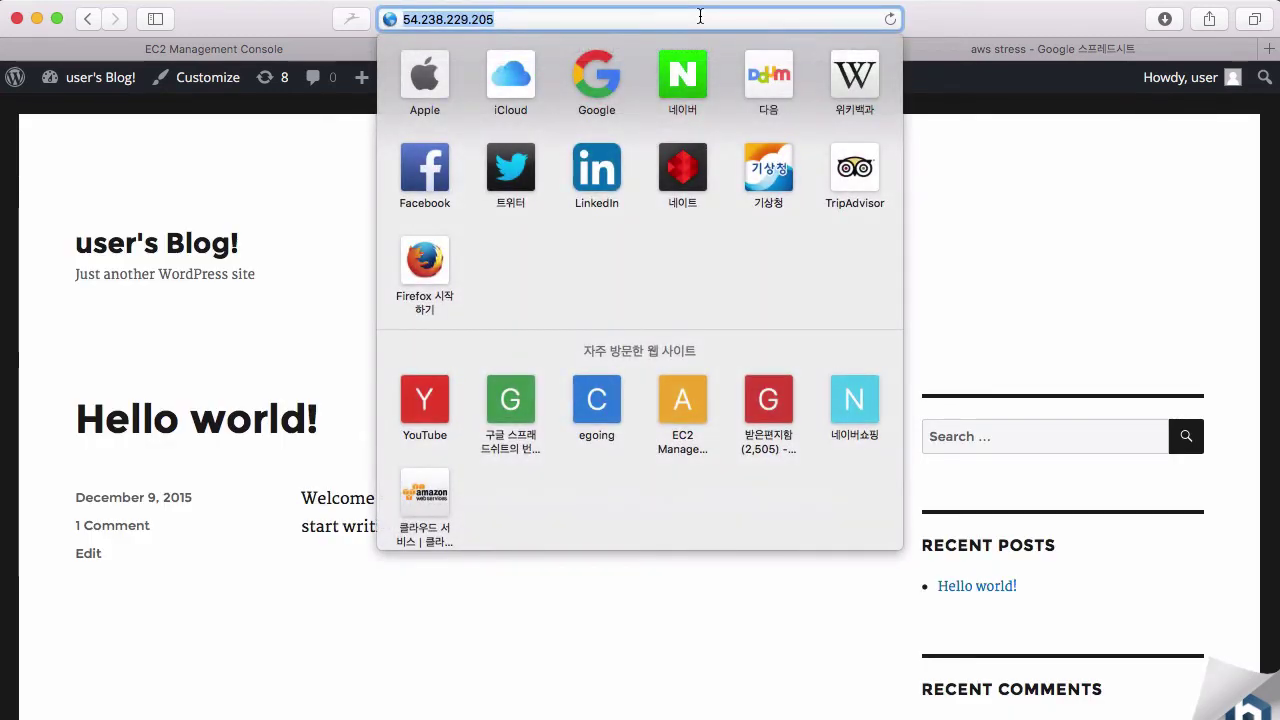
key("Return")
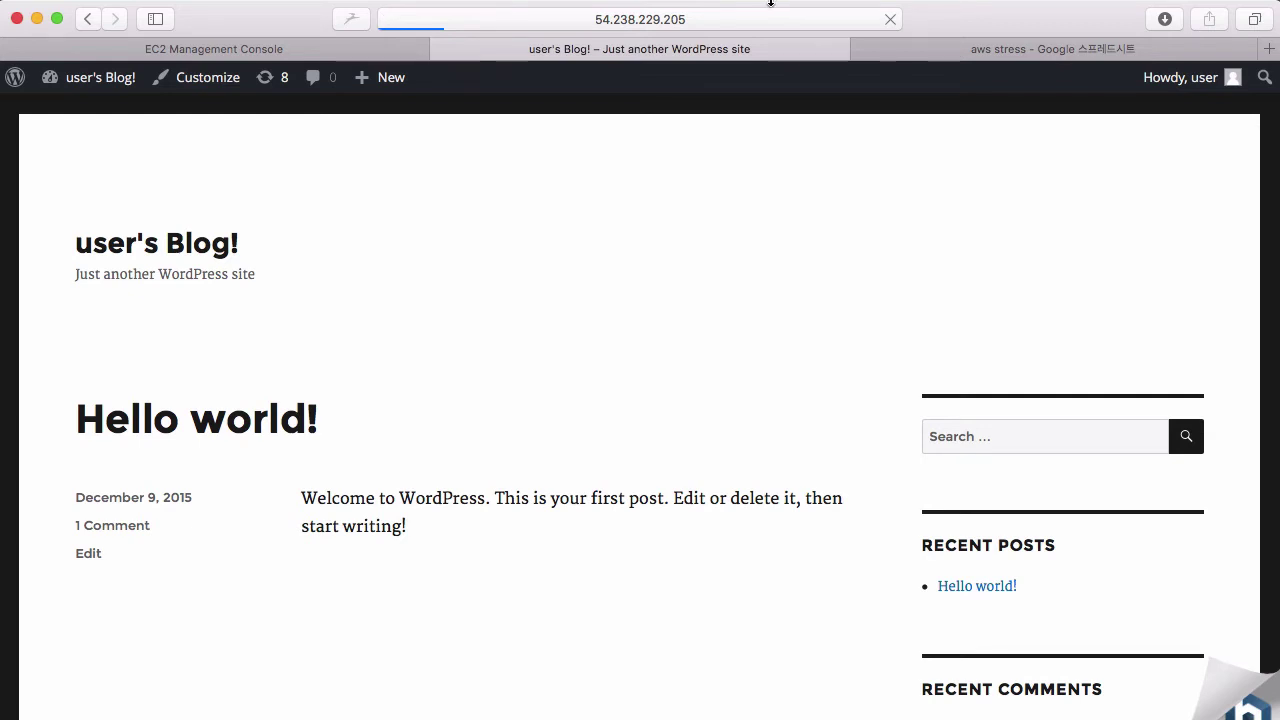
left_click(731, 30)
key("Return")
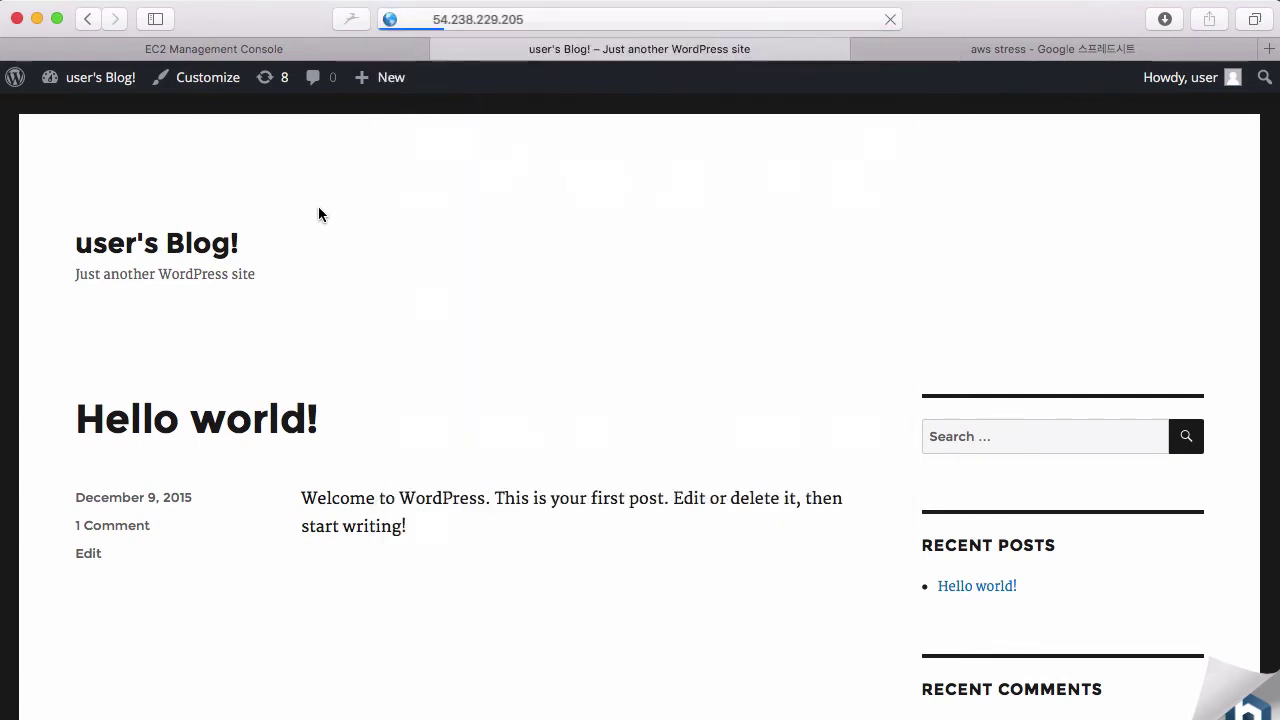
left_click(548, 30)
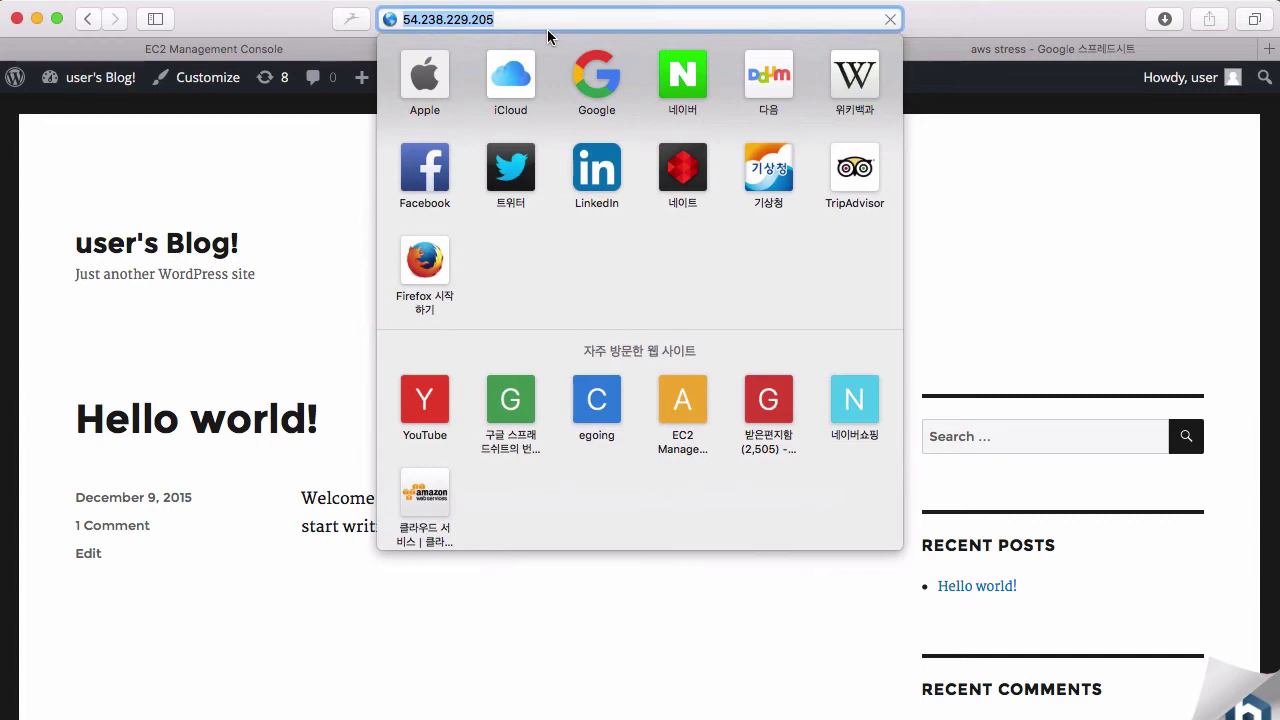
- Return to the EC2 console and allocate a new Elastic IP address
left_click(215, 50)
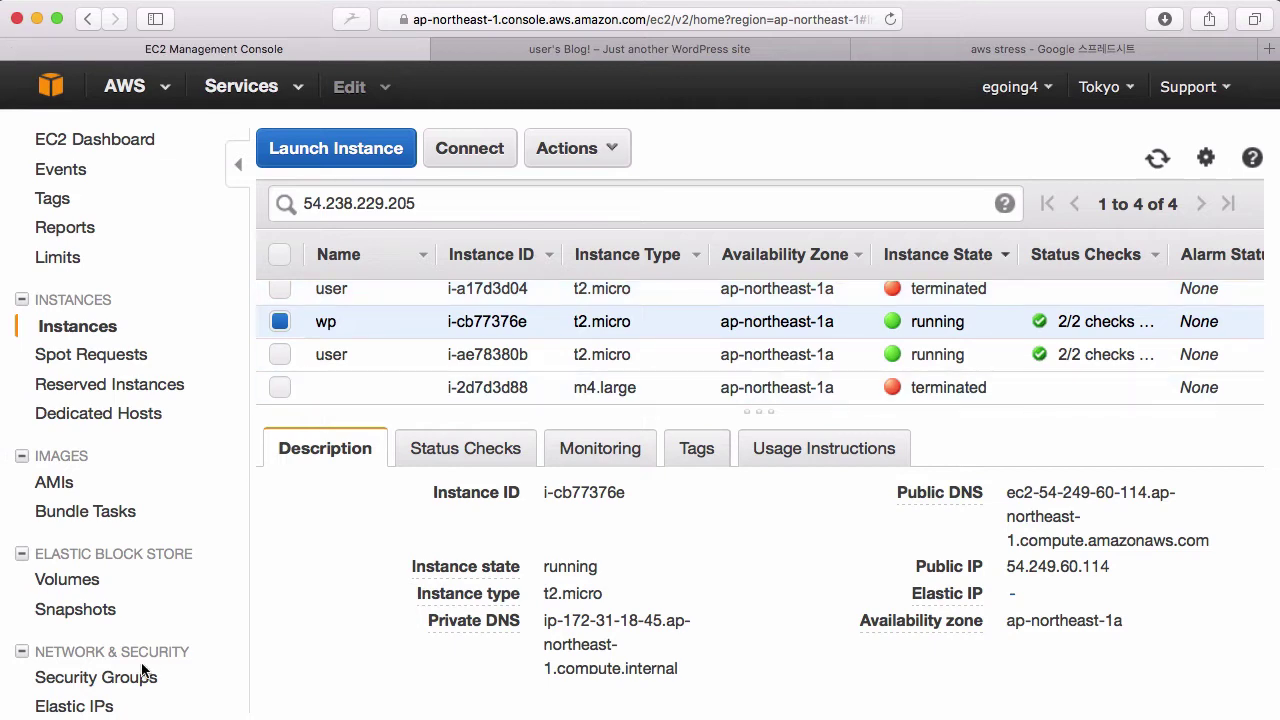
scroll(141, 662, "down", 5)
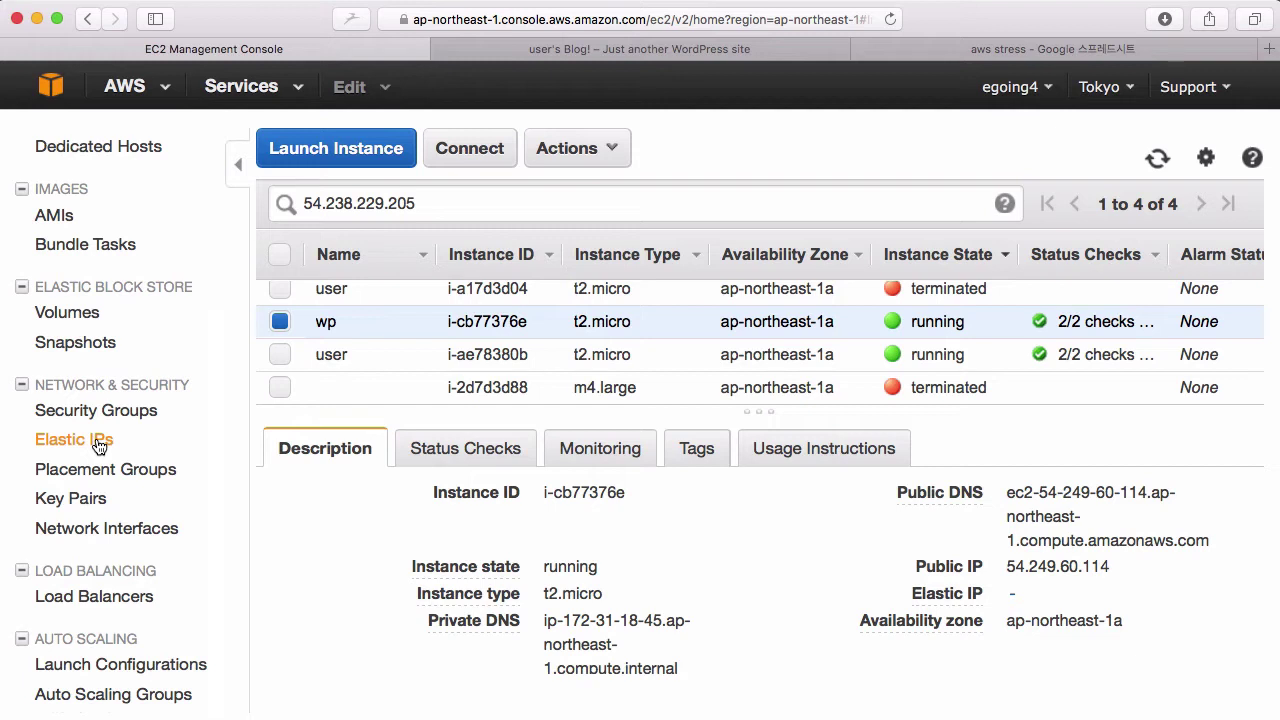
left_click(98, 446)
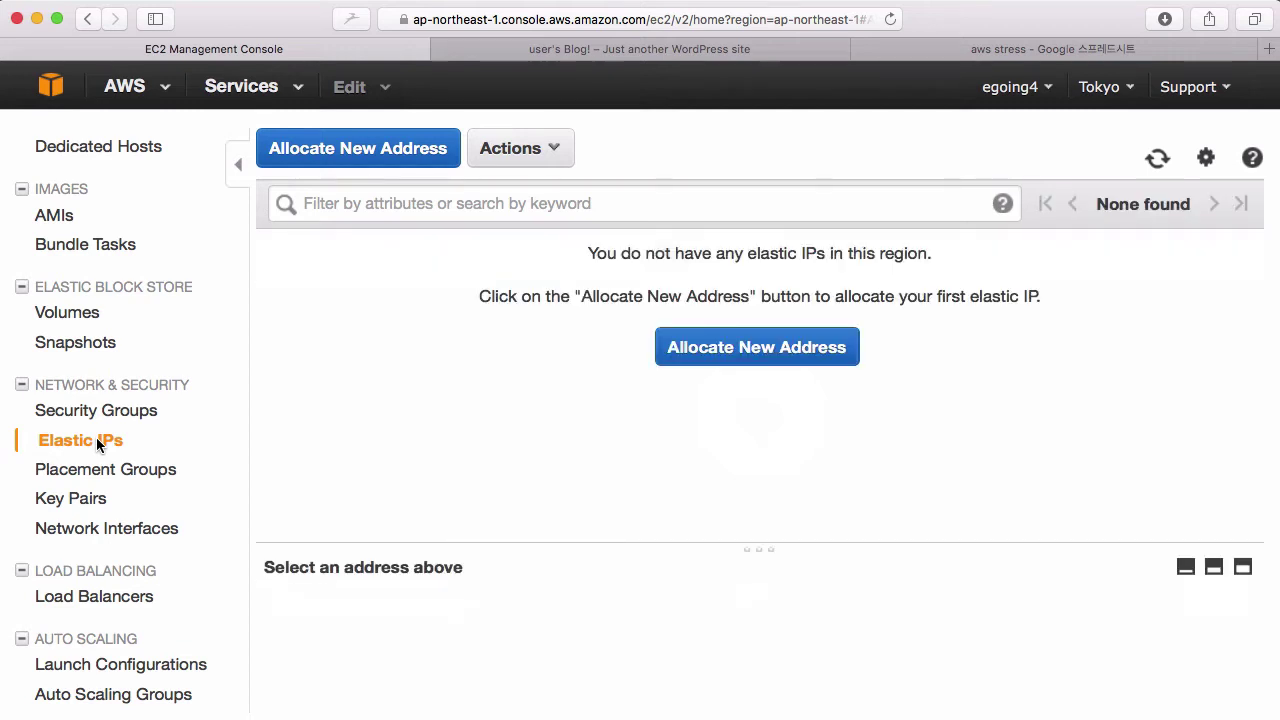
left_click(799, 357)
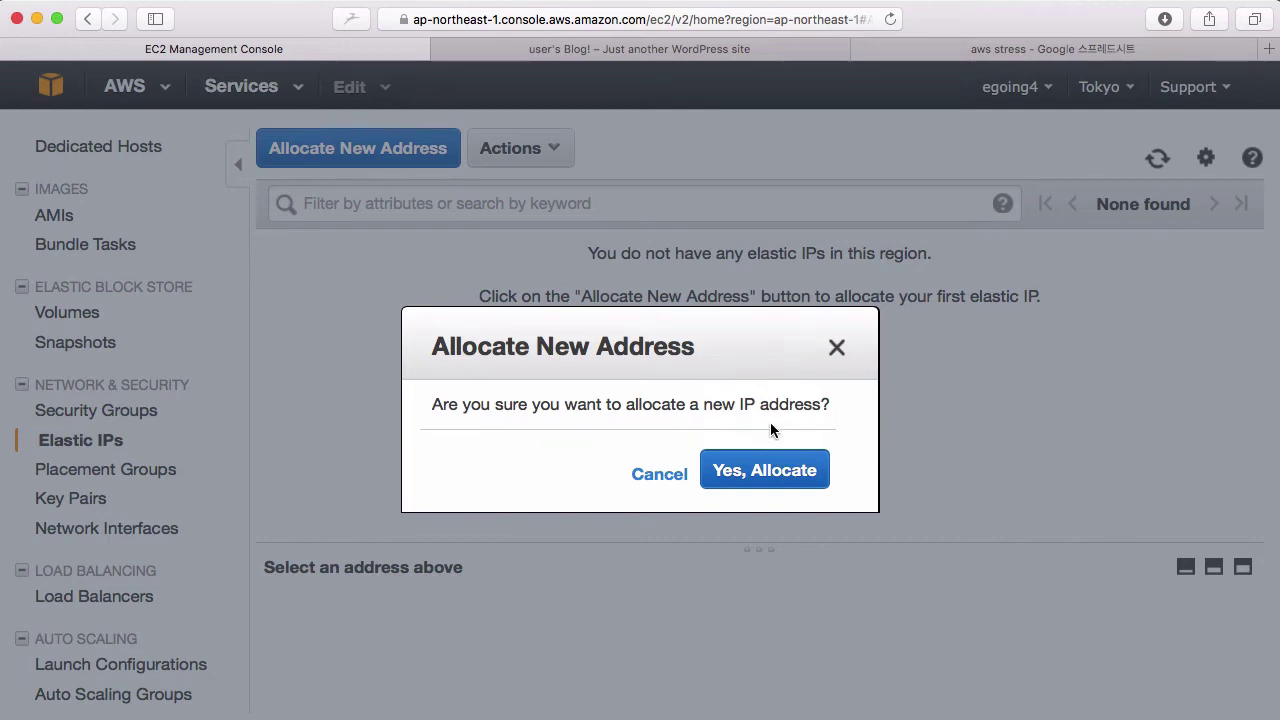
left_click(790, 482)
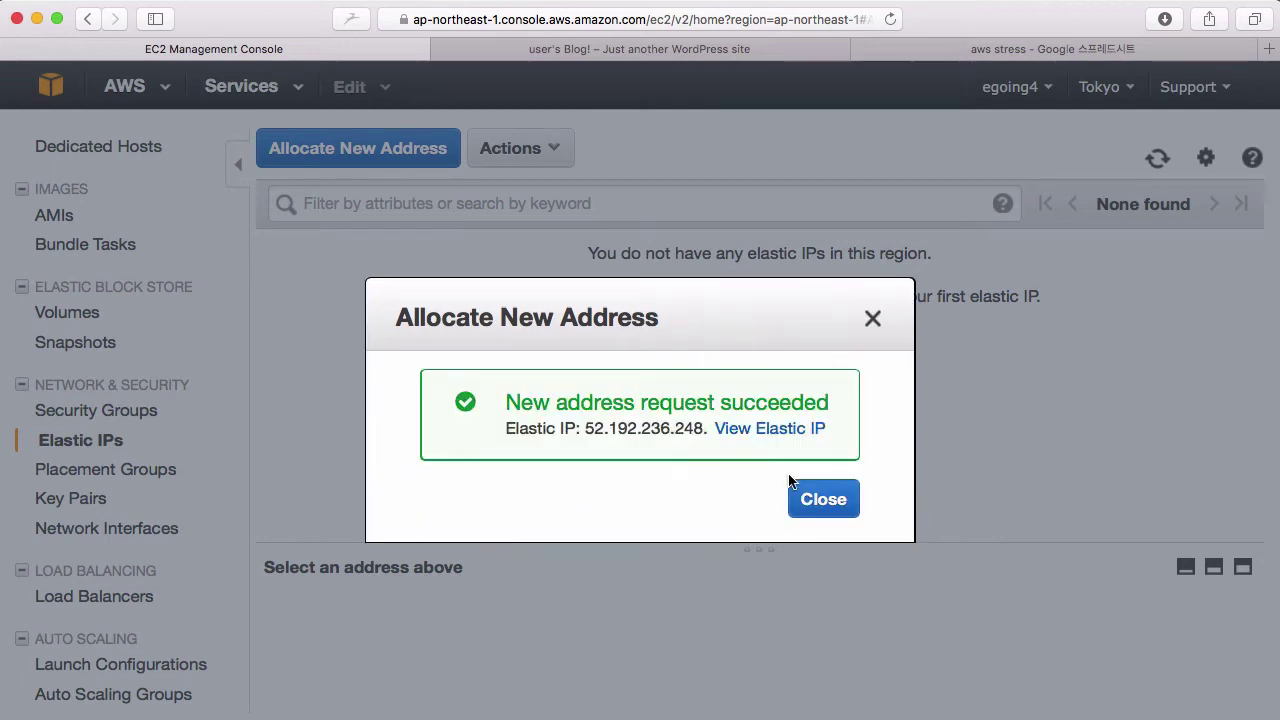
left_click(822, 502)
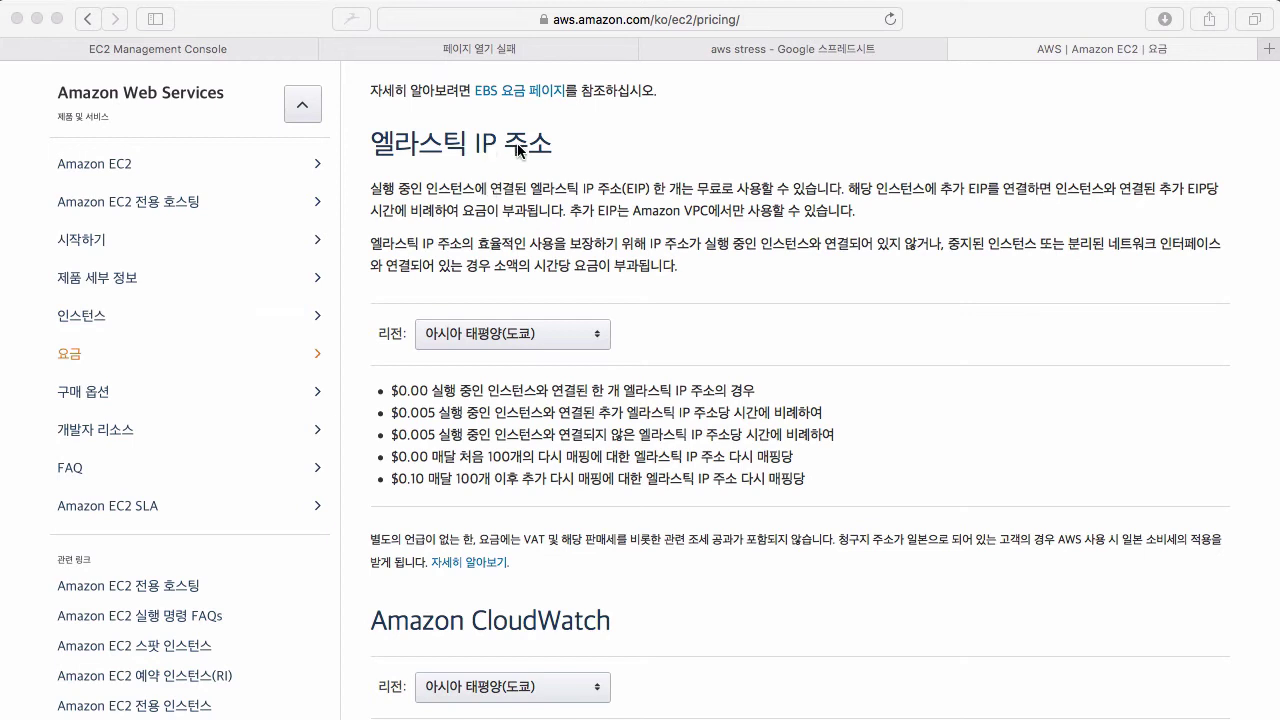
- Highlight the $0.005 hourly rate for Elastic IPs not attached to a running instance and multiply 0.005 by 1000 in Calculator
left_click(552, 186)
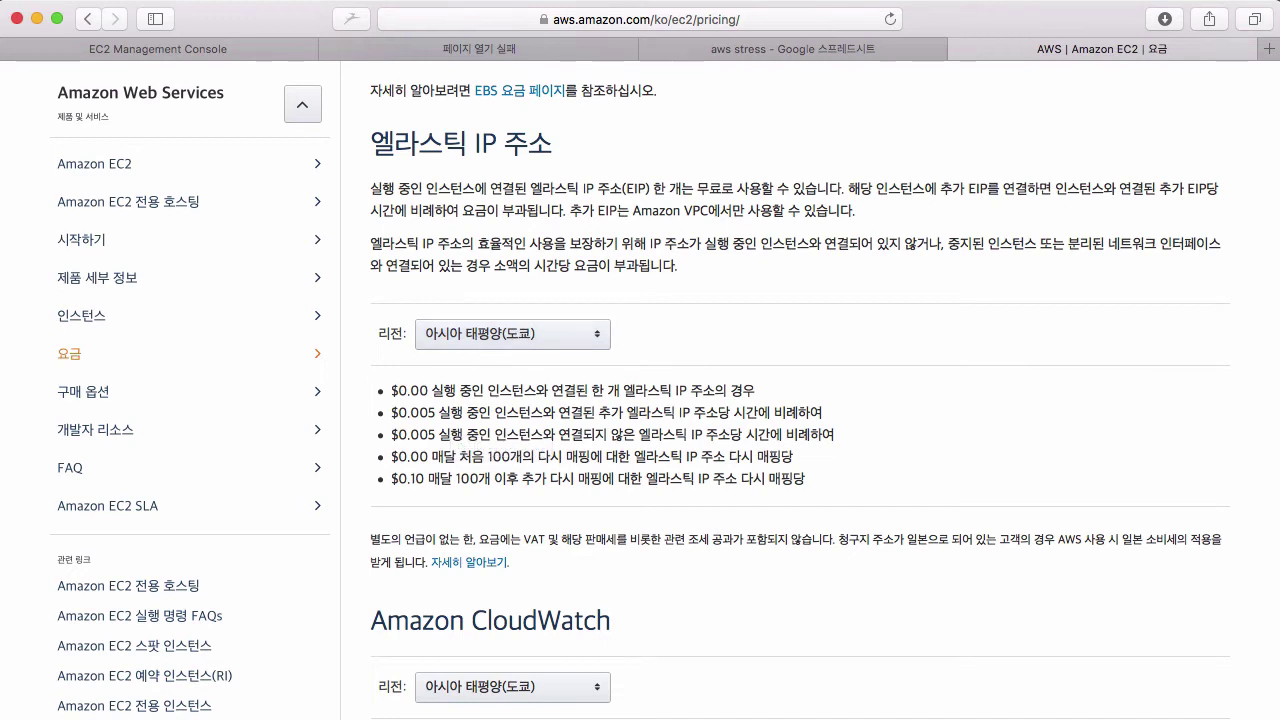
double_click(428, 436)
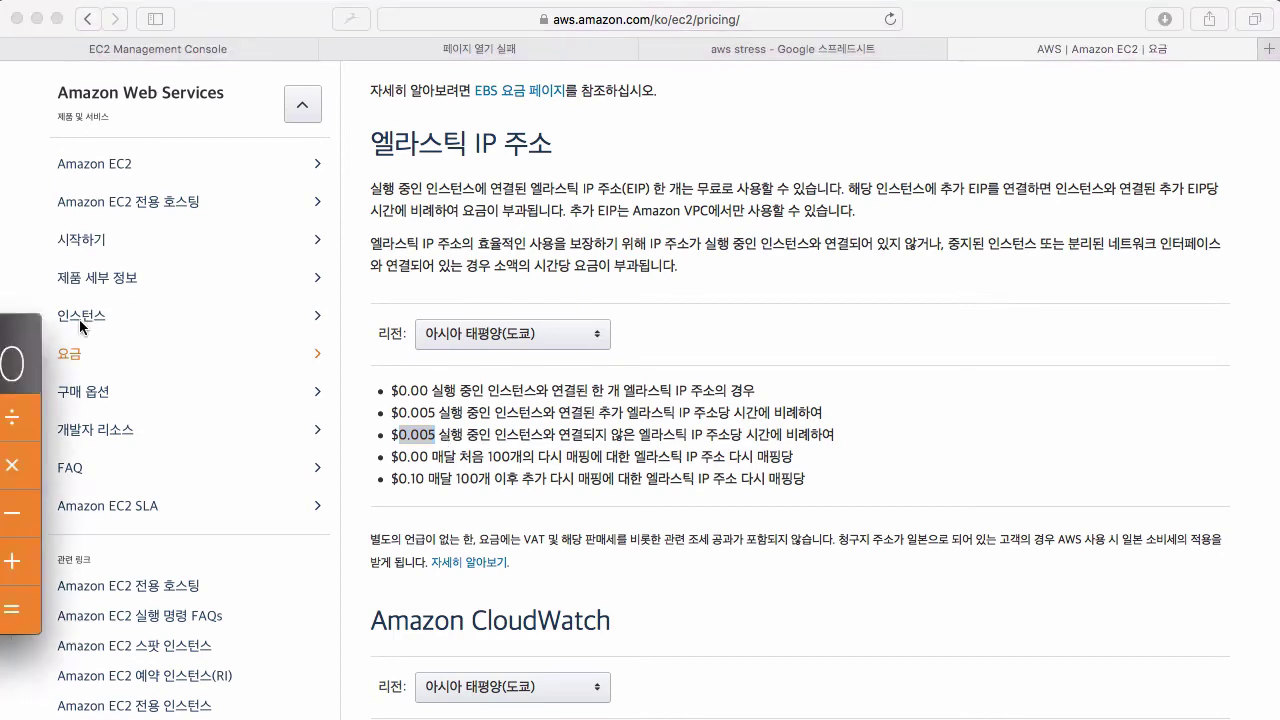
left_click_drag(70, 318, 999, 328)
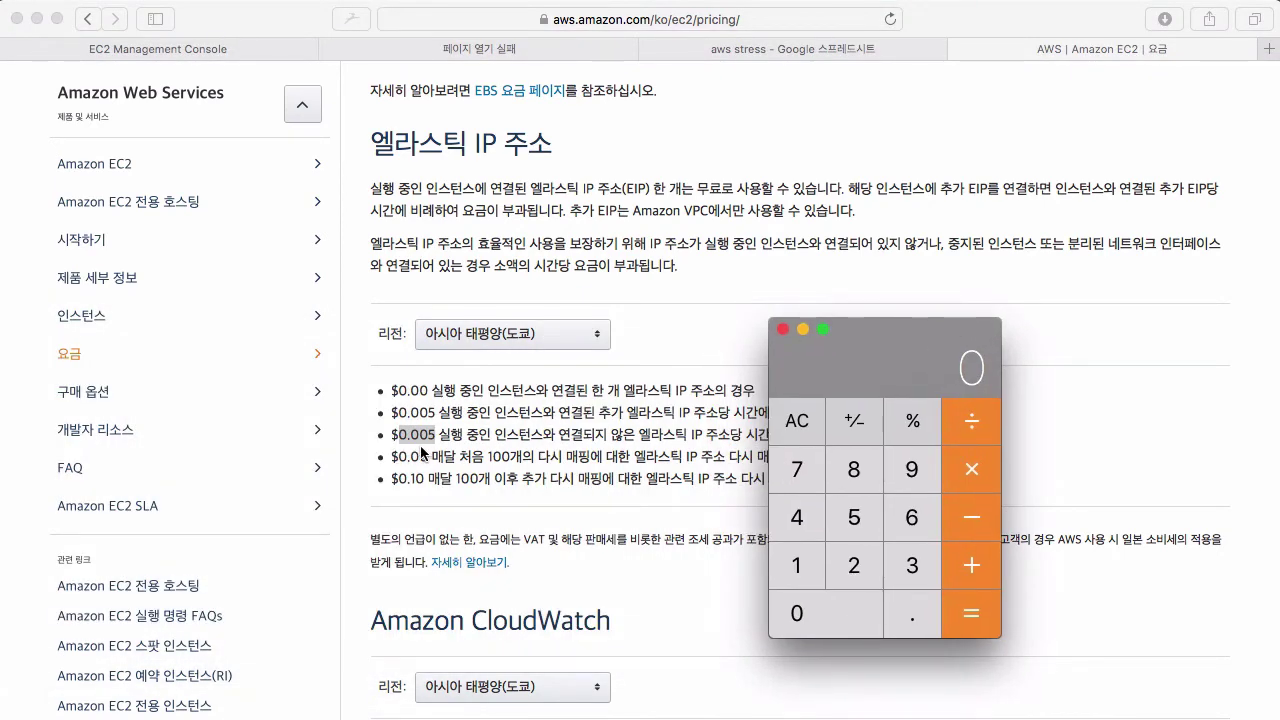
type("0.005")
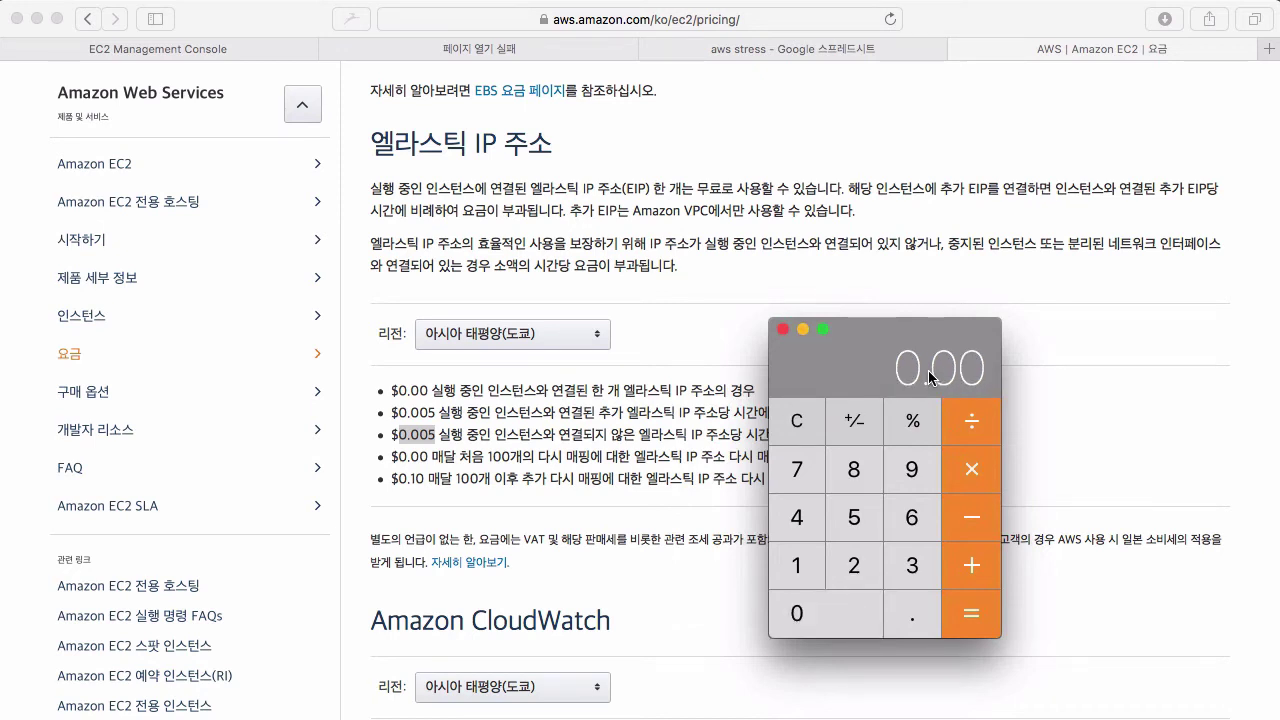
key("asterisk")
type("1000")
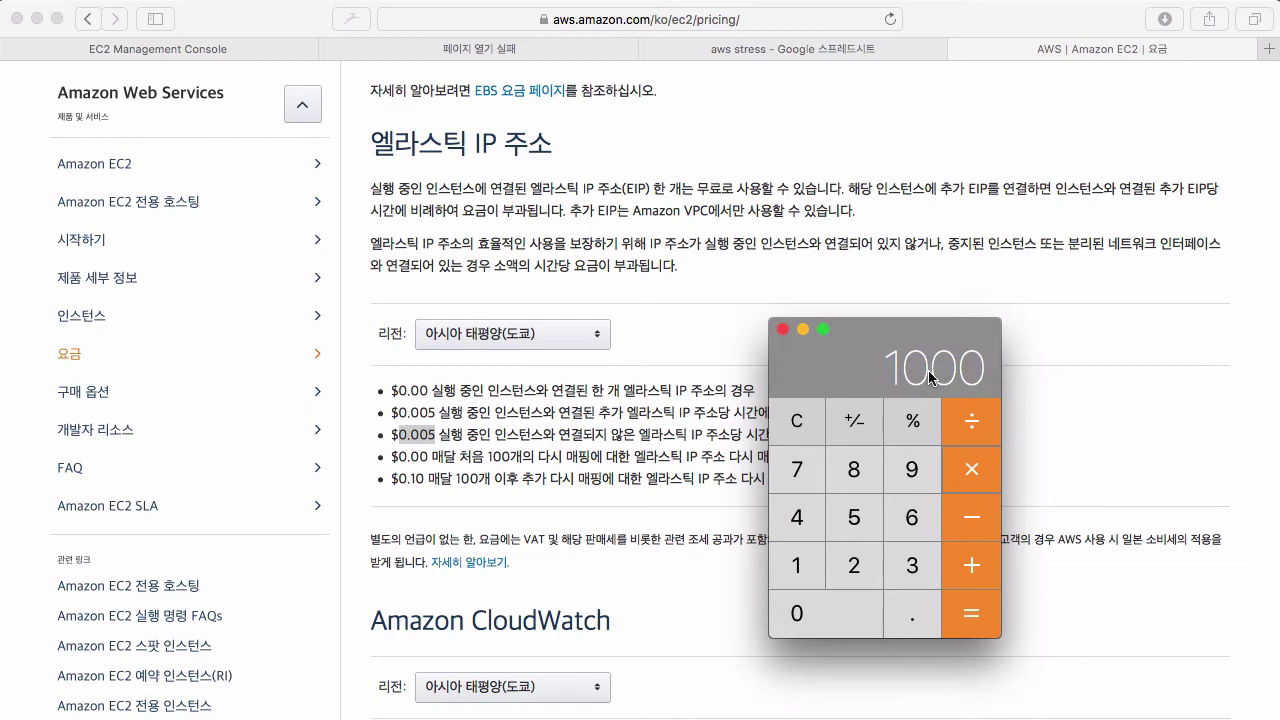
key("Return")
double_click(946, 332)
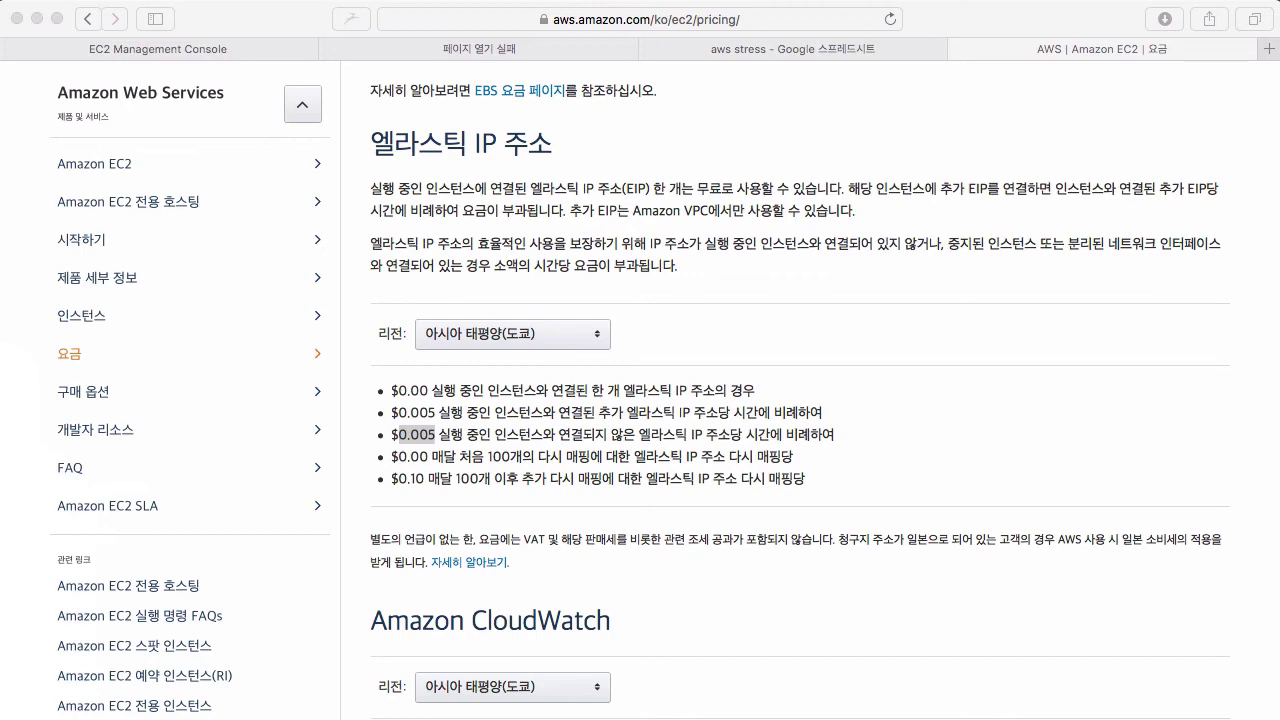
- Continue the Calculator multiplication with 24, close Calculator, and highlight the $0.00 rate for one Elastic IP attached to a running instance
left_click(10, 362)
key("asterisk")
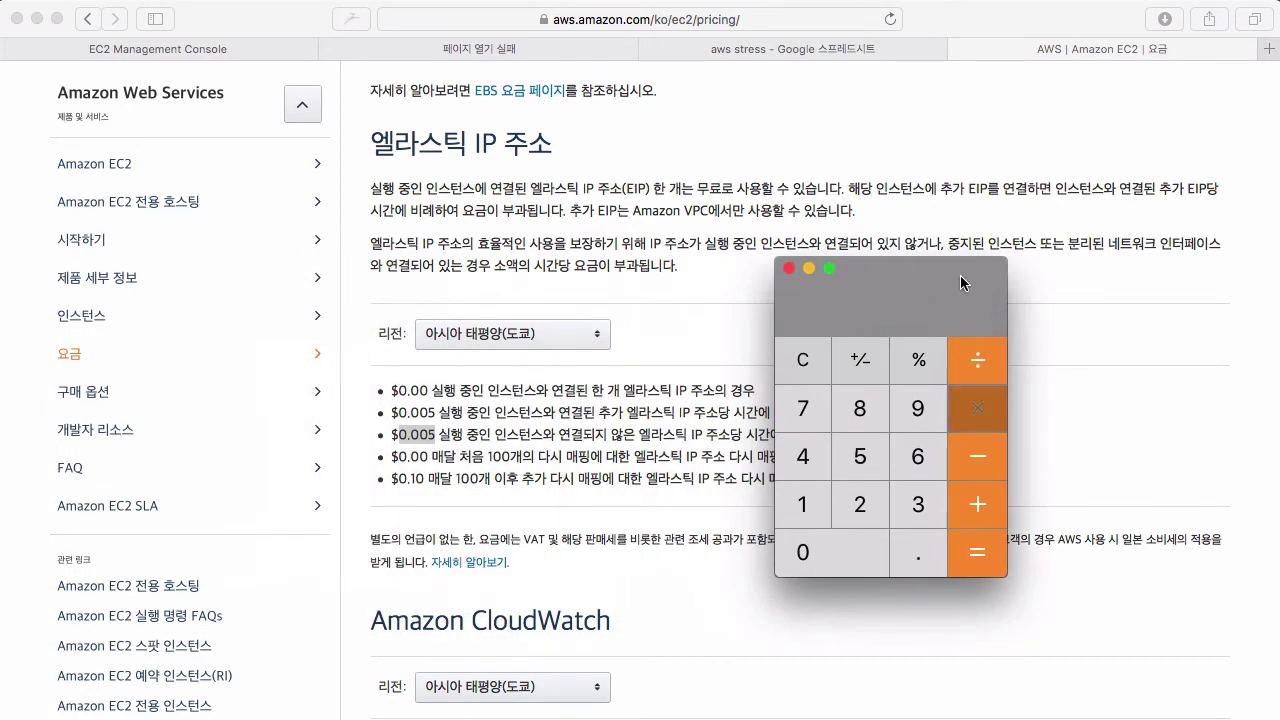
type("24")
key("asterisk")
type("3600")
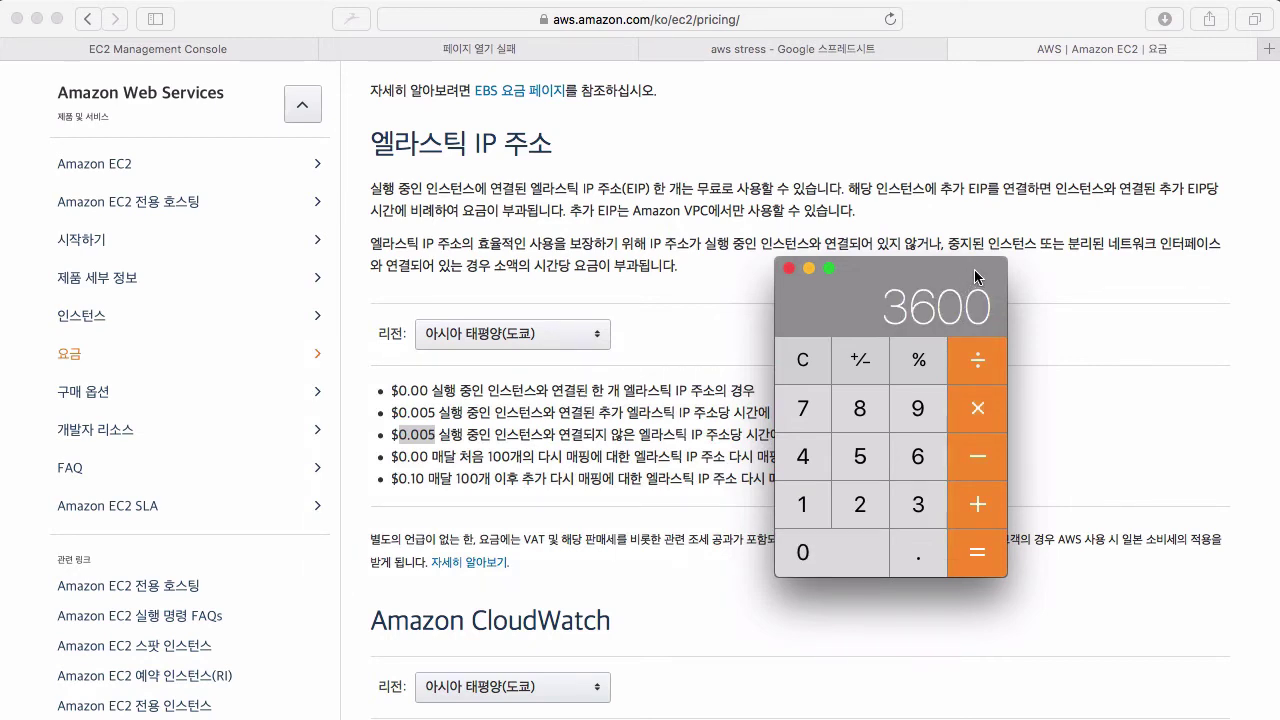
left_click_drag(976, 276, 1193, 267)
key("super+q")
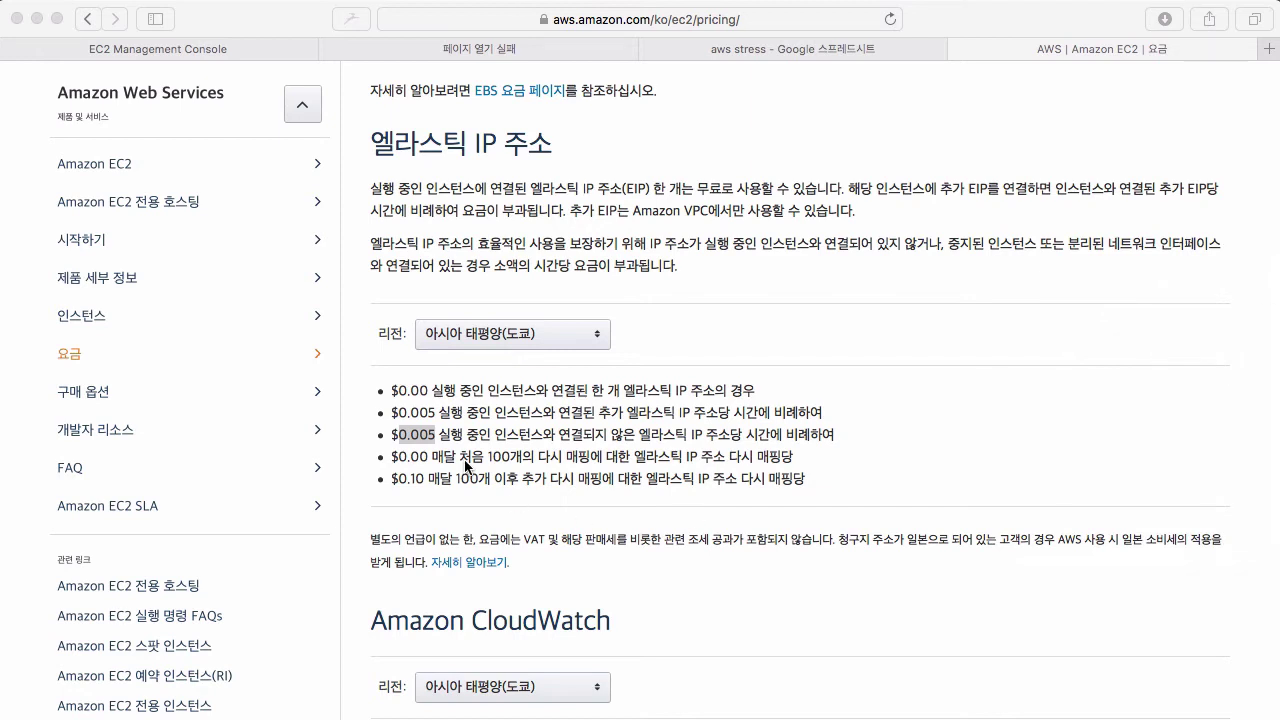
left_click(471, 380)
triple_click(471, 380)
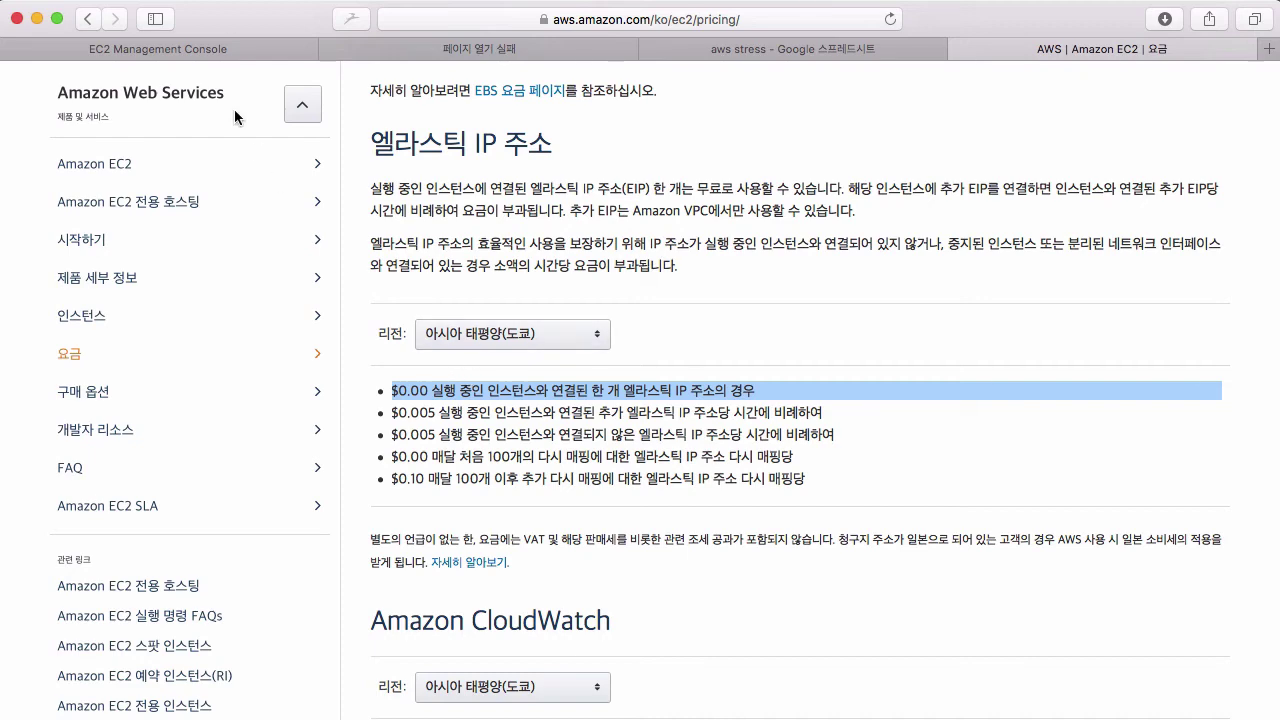
- Return to the EC2 console and release the unassociated Elastic IP address 52.192.236.248
left_click(249, 46)
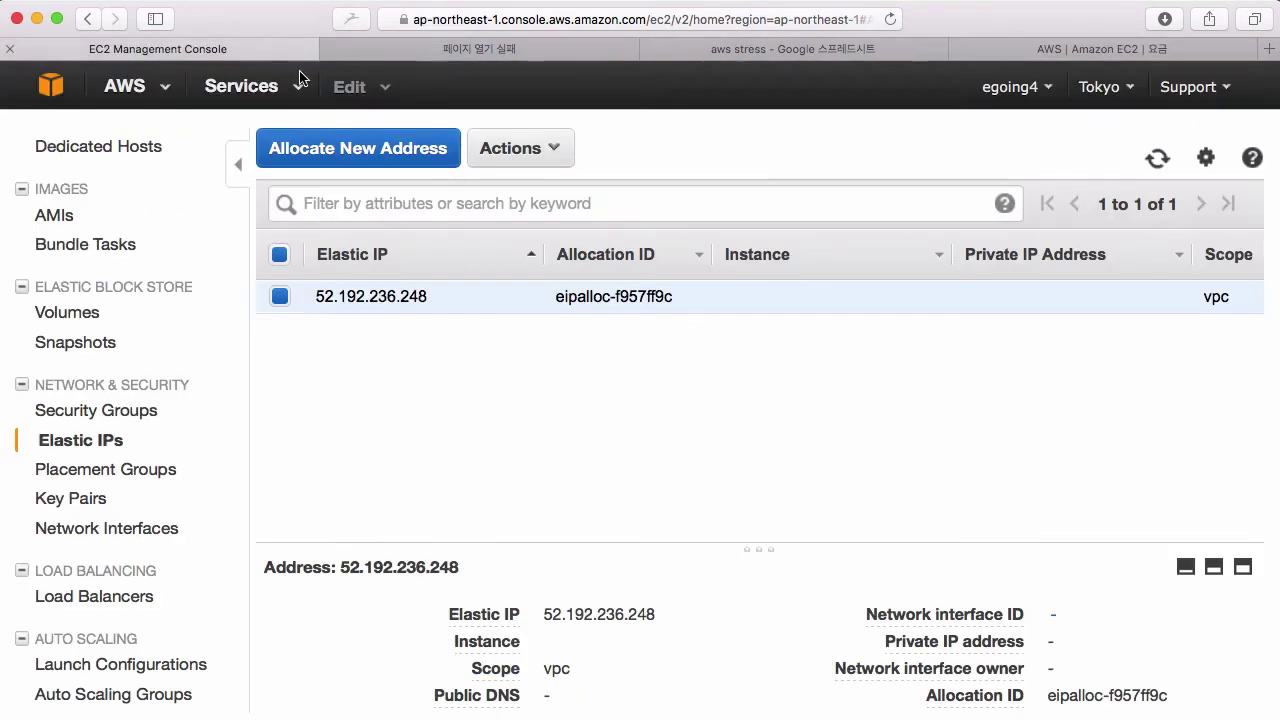
right_click(523, 300)
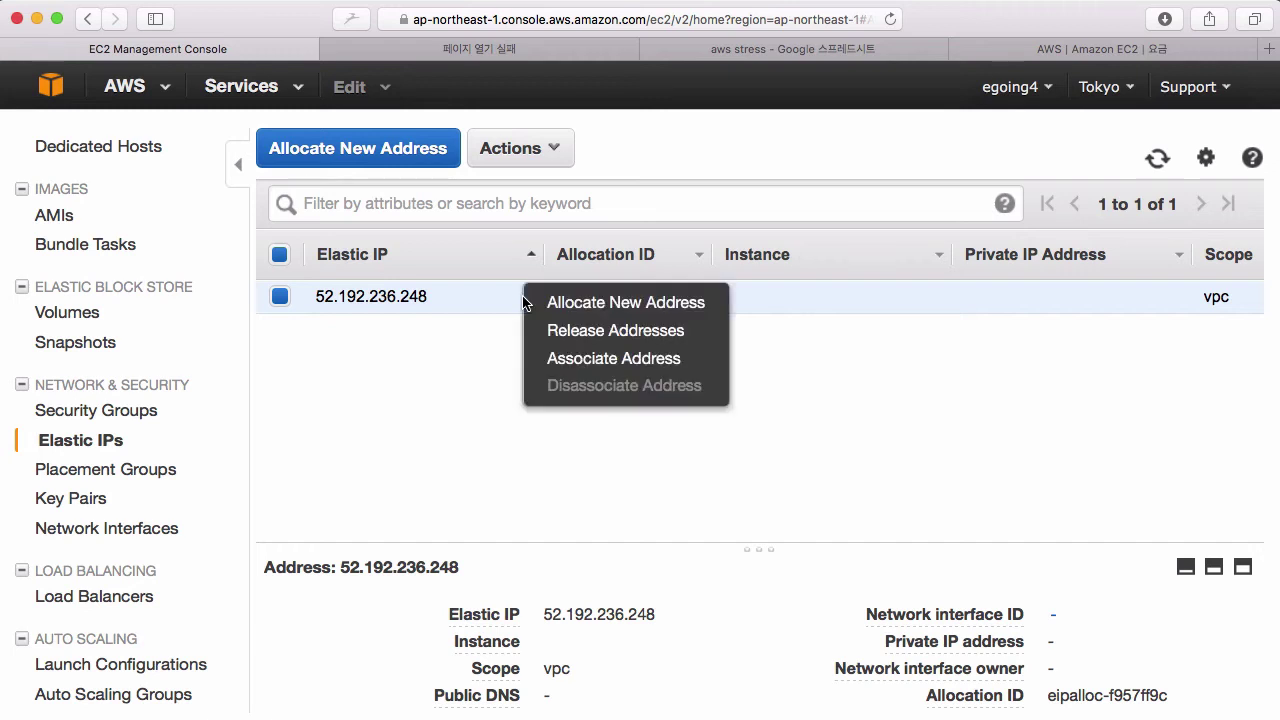
left_click(659, 341)
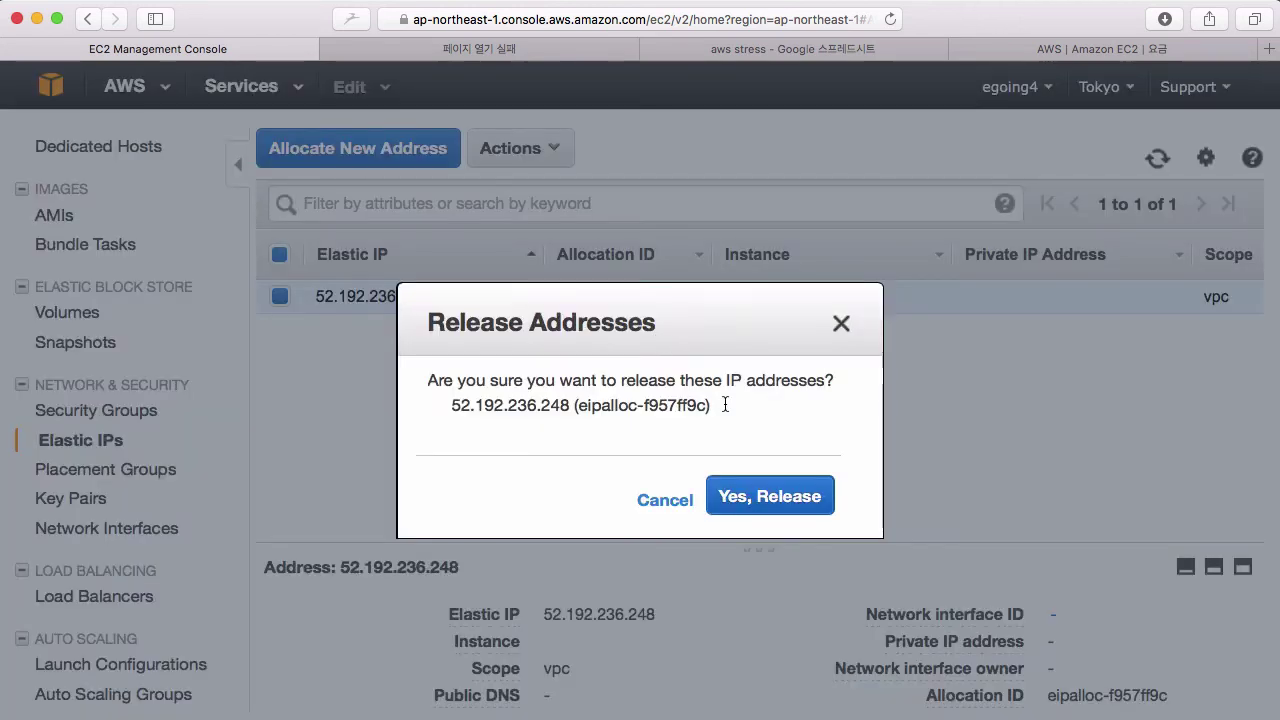
left_click(789, 507)
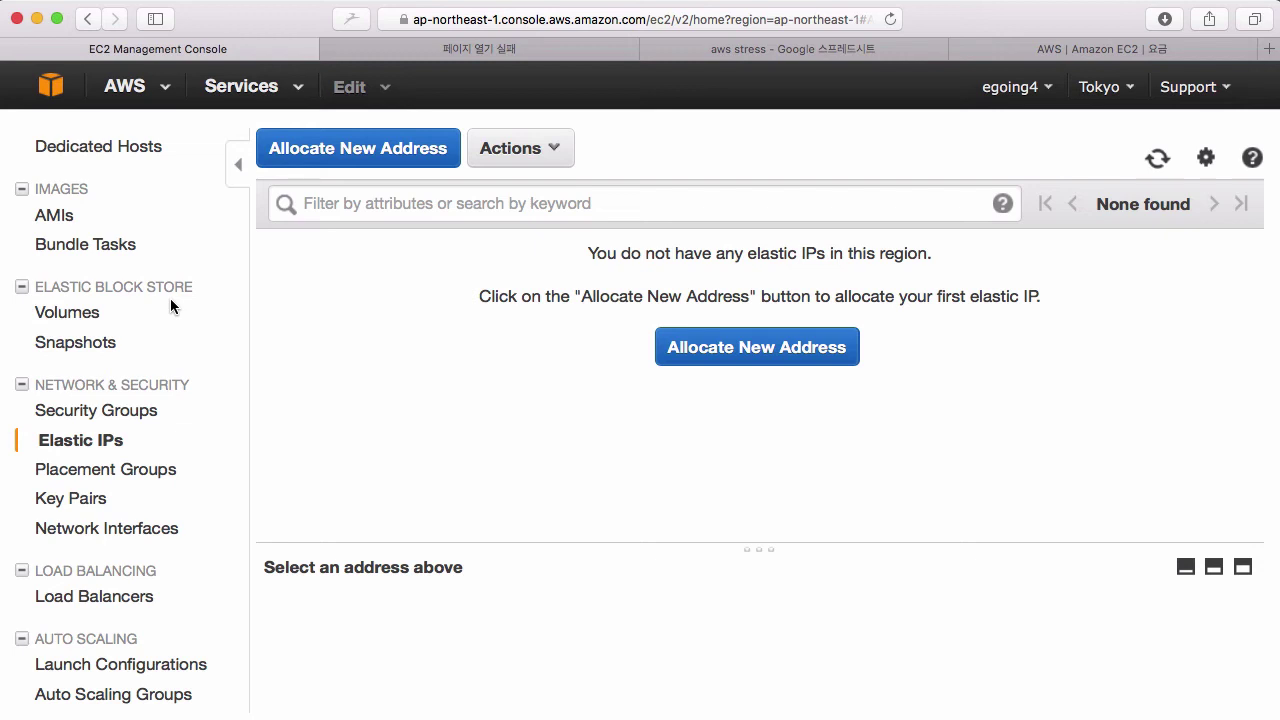
- Allocate a new Elastic IP address and confirm the allocation
left_click(354, 170)
left_click(760, 478)
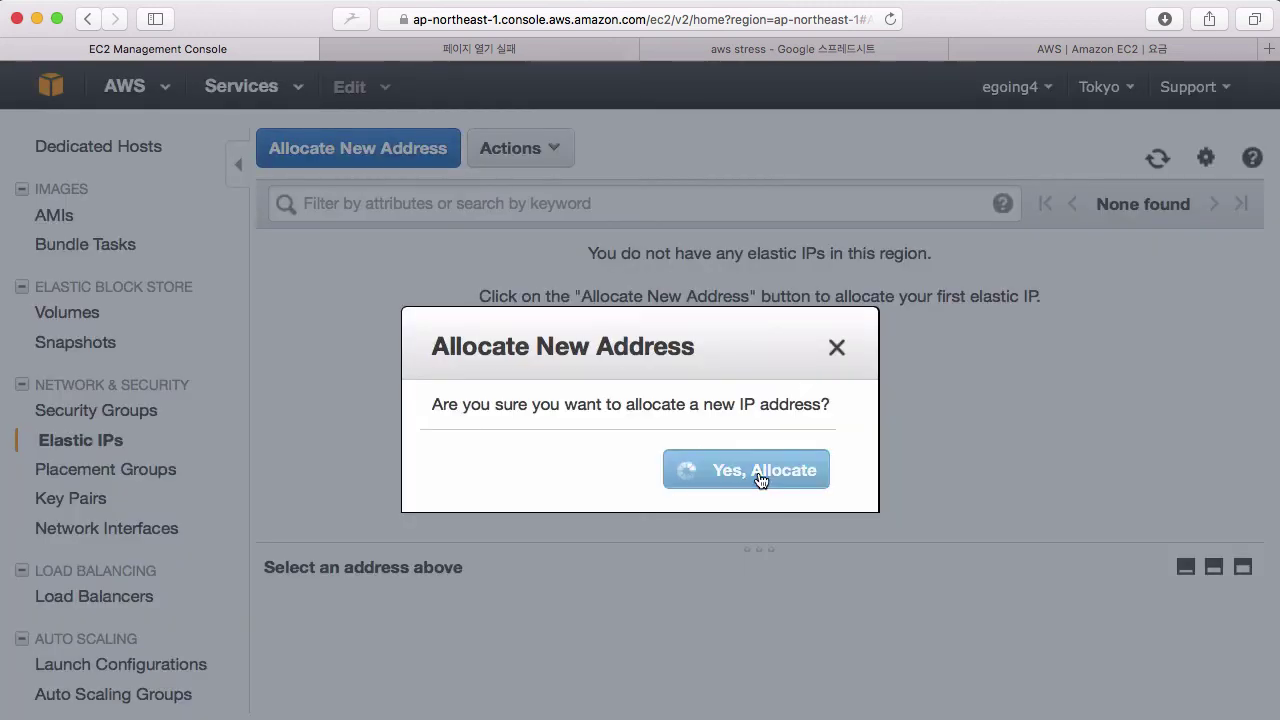
left_click(822, 502)
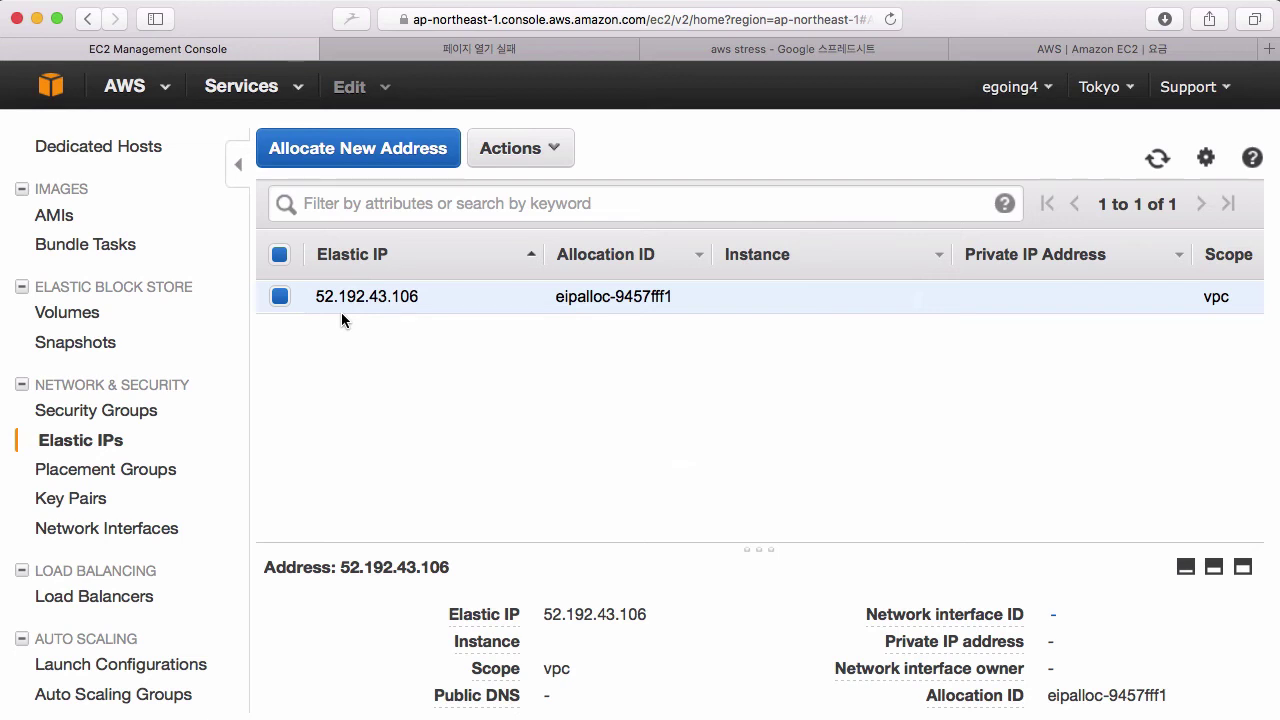
- Associate the Elastic IP 52.192.43.106 with the running wp instance i-cb77376e
scroll(1042, 434, "up", 3)
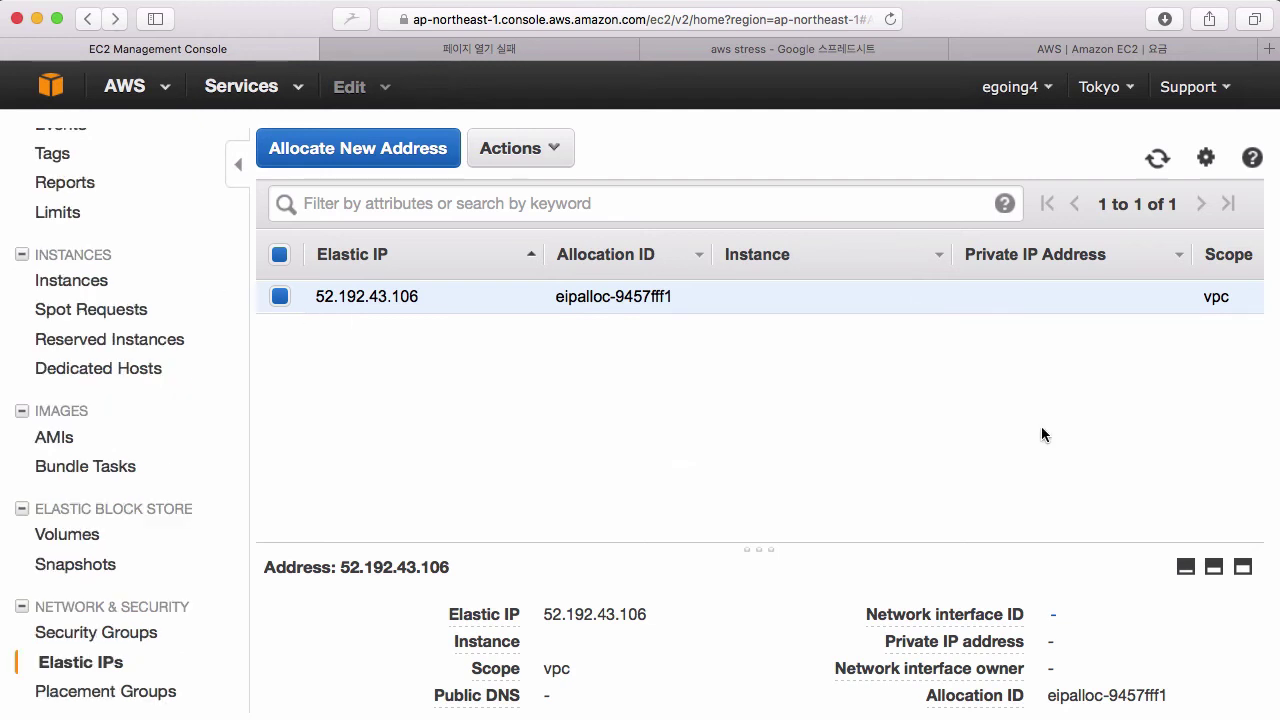
right_click(845, 301)
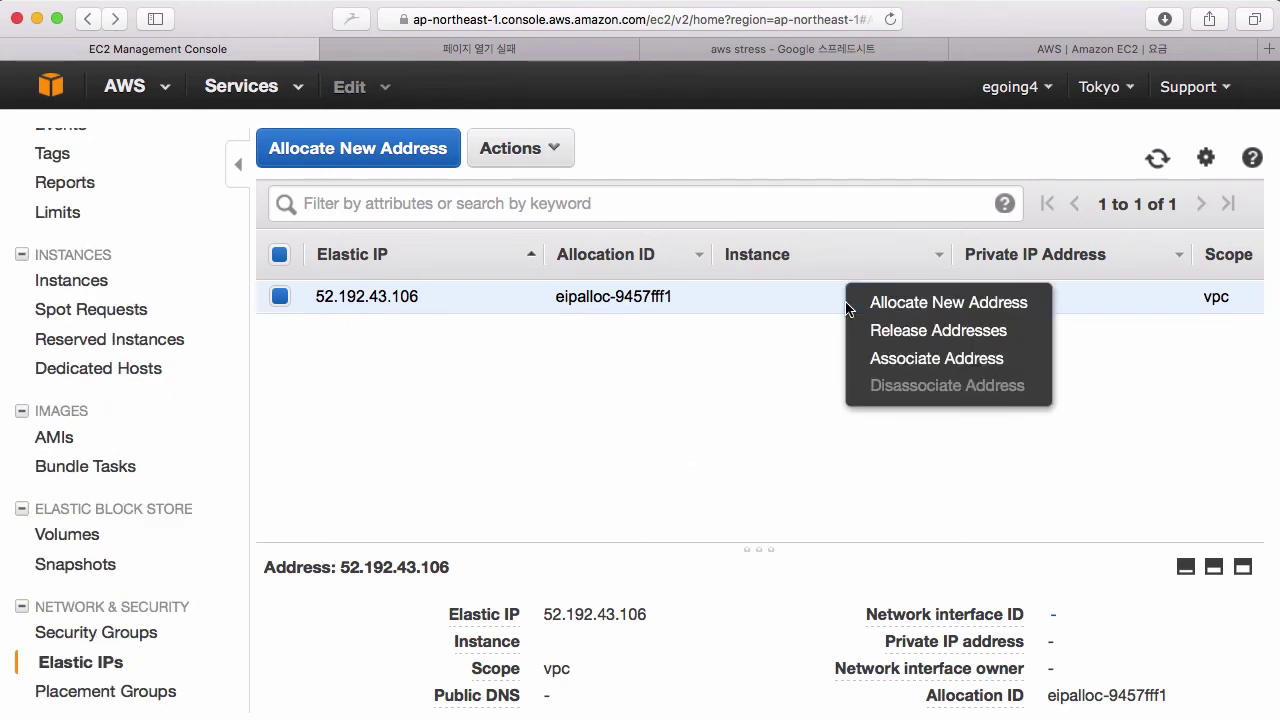
left_click(943, 368)
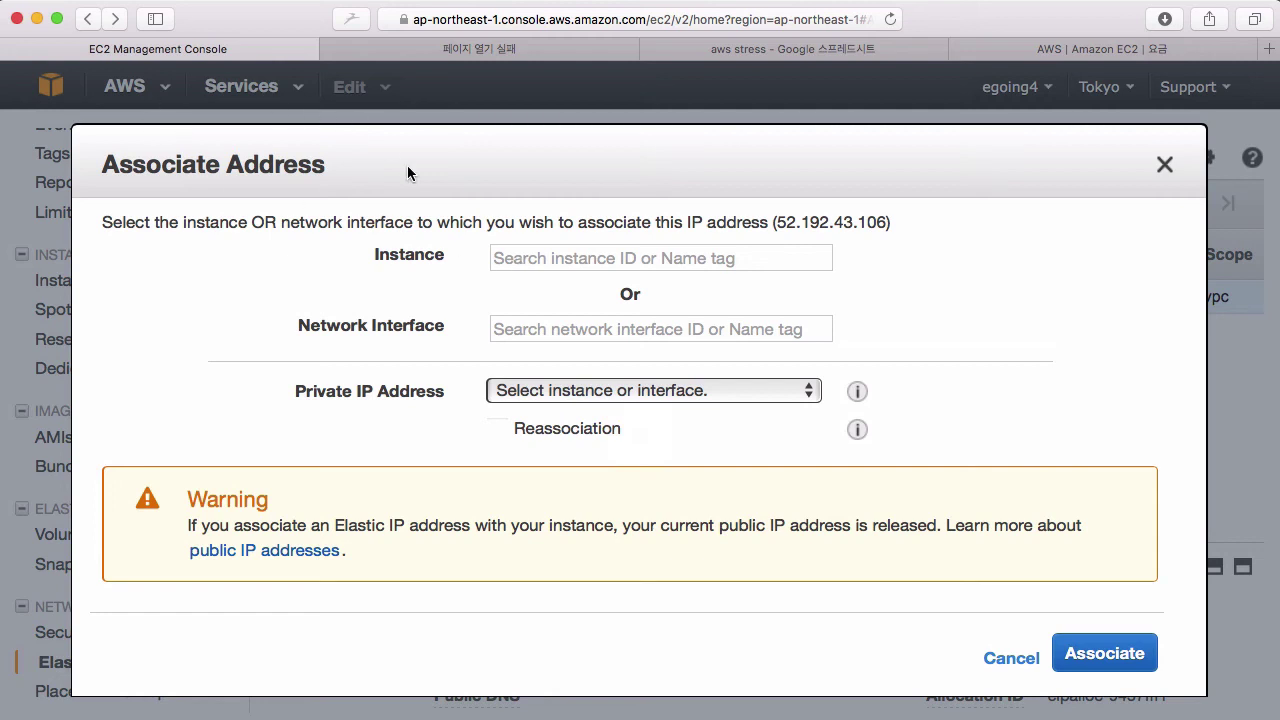
left_click(572, 260)
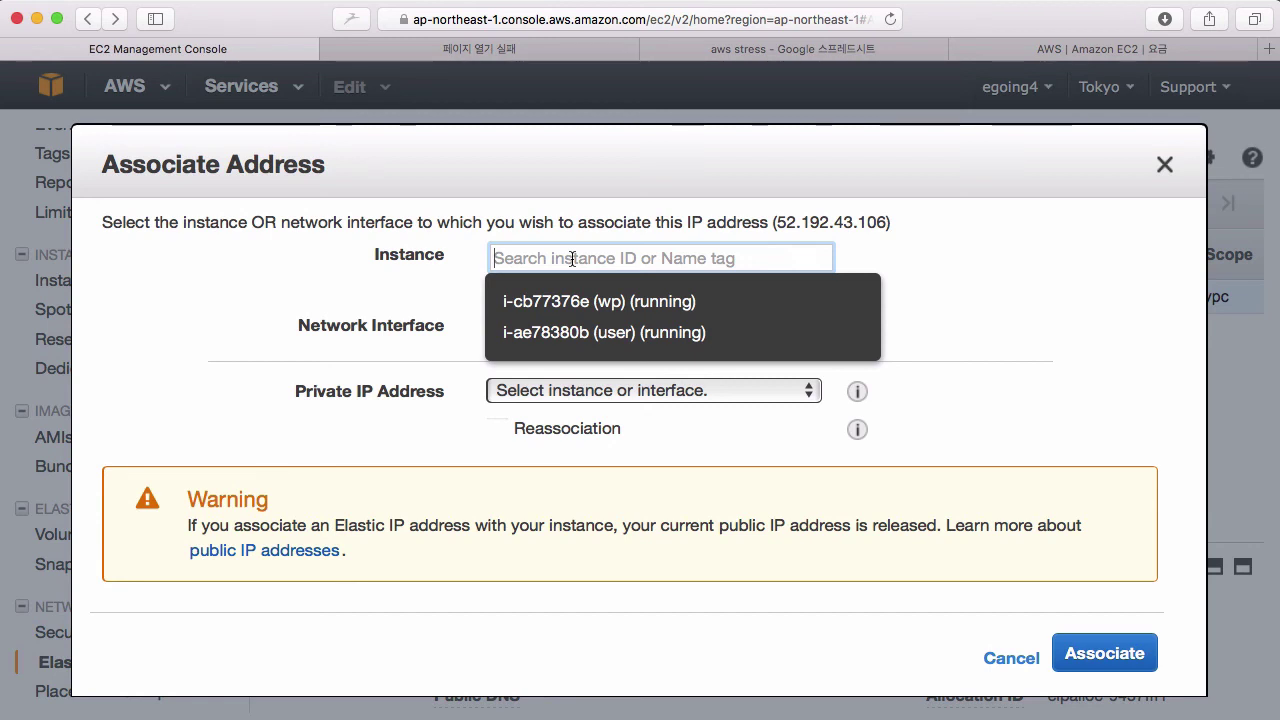
left_click(633, 302)
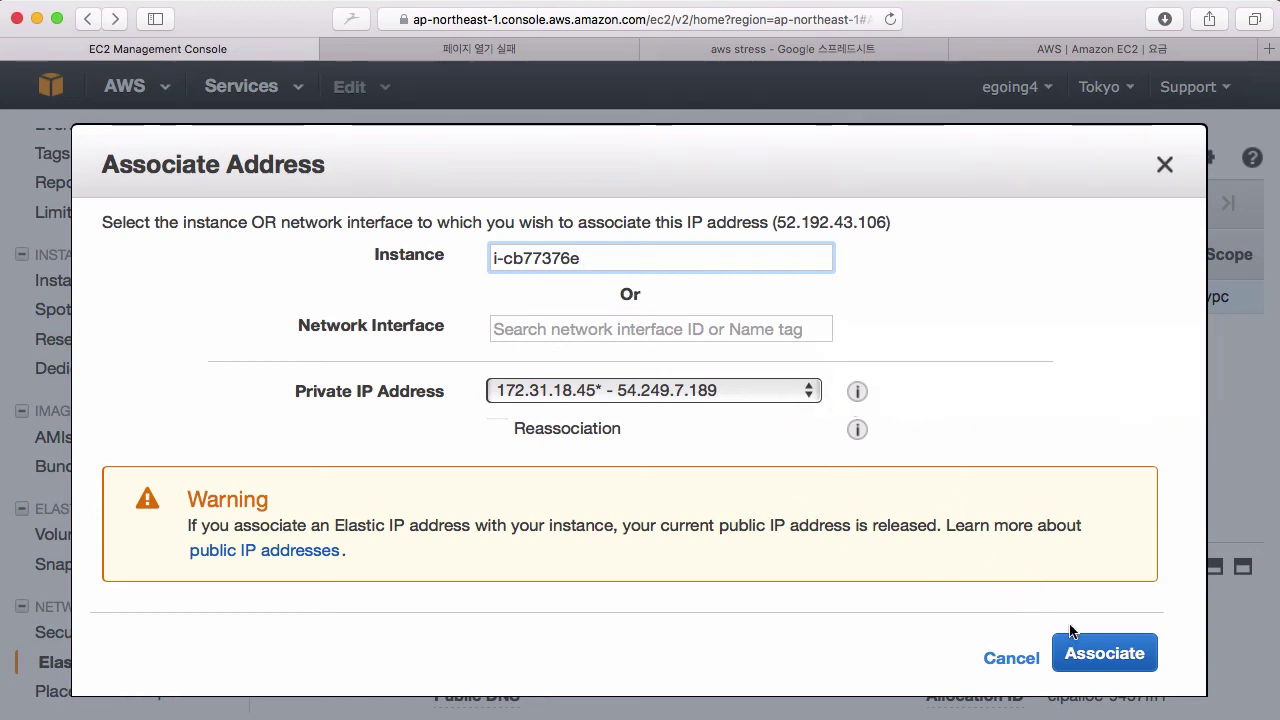
left_click(1103, 653)
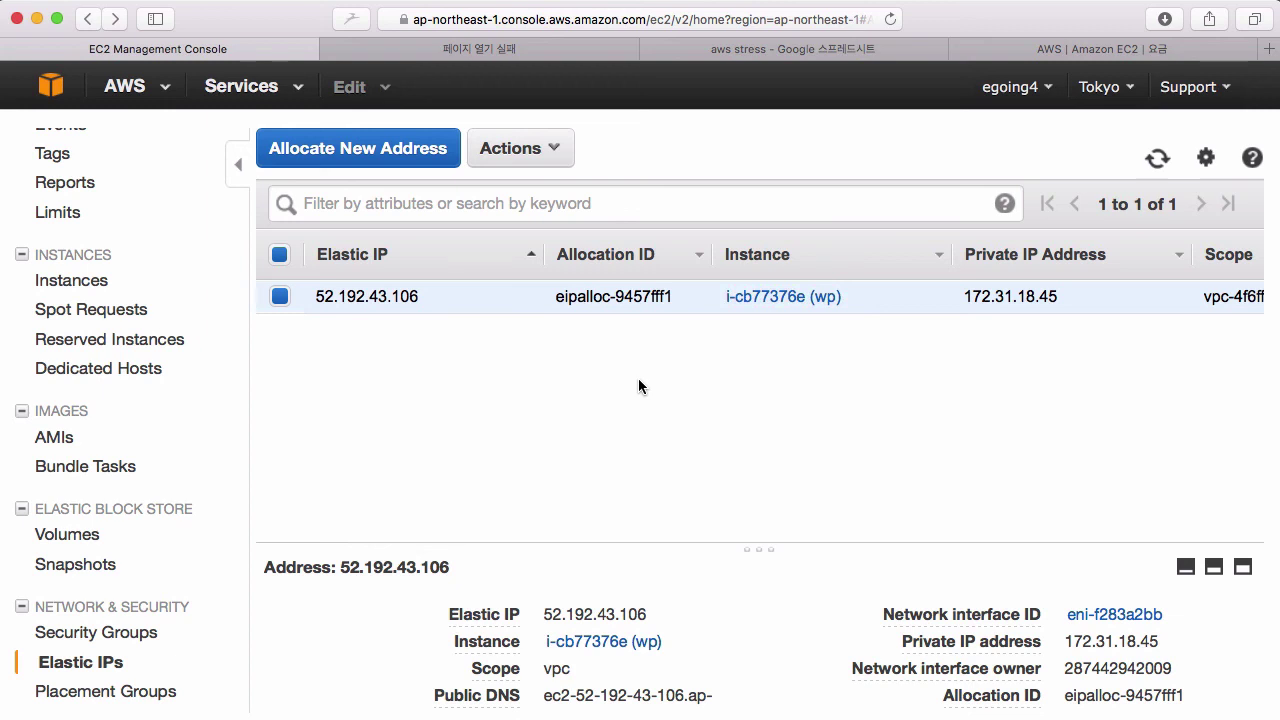
- Go to the list of EC2 instances and examine the wp instance's public IP and Elastic IP
left_click(100, 281)
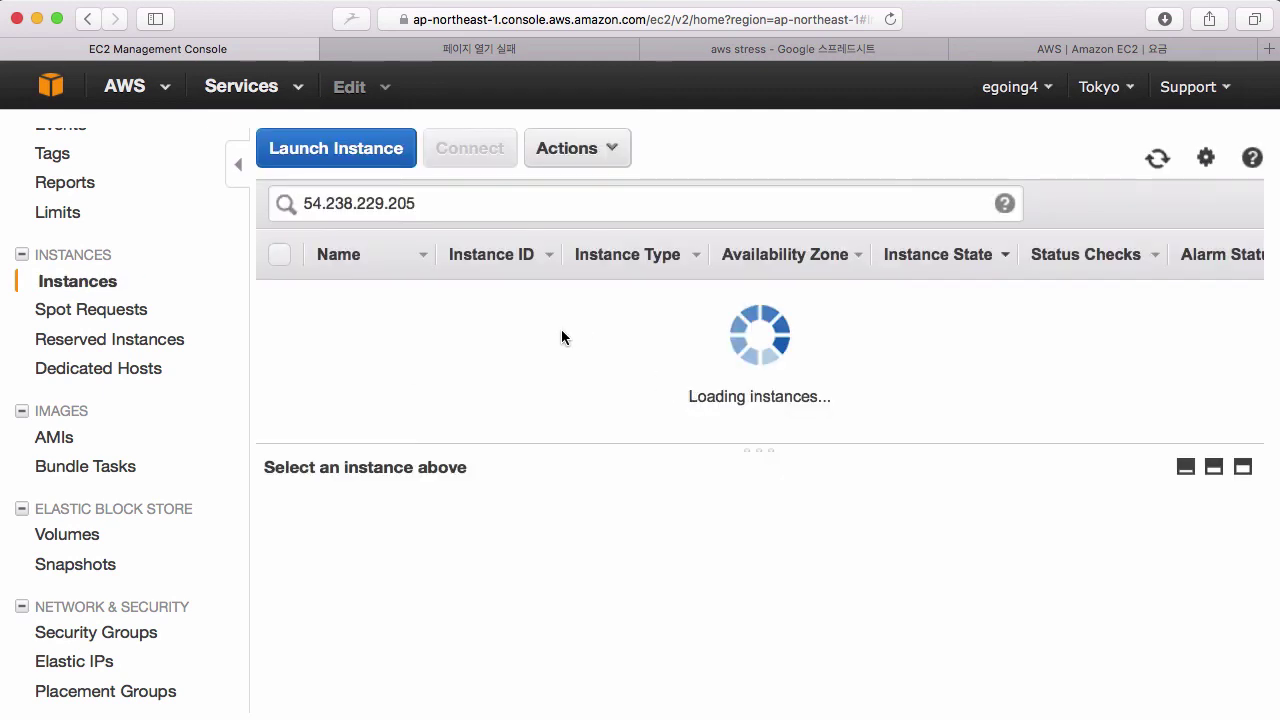
left_click(606, 295)
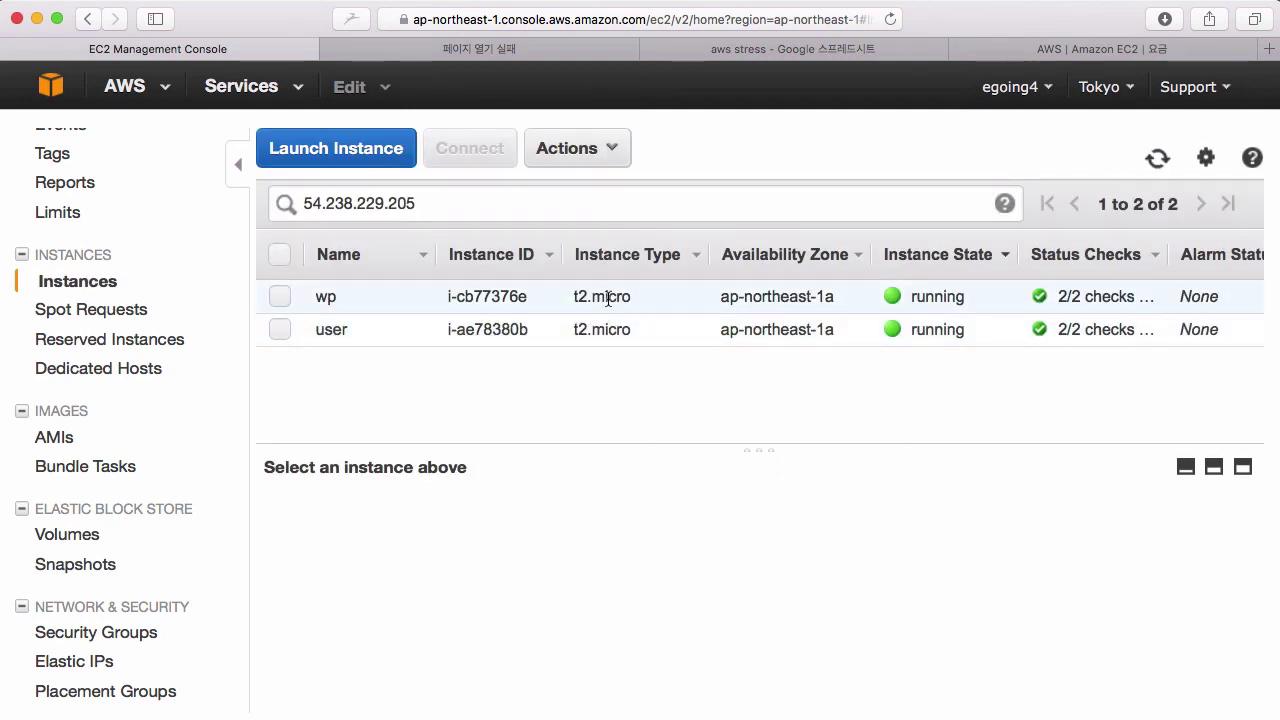
scroll(992, 593, "down", 3)
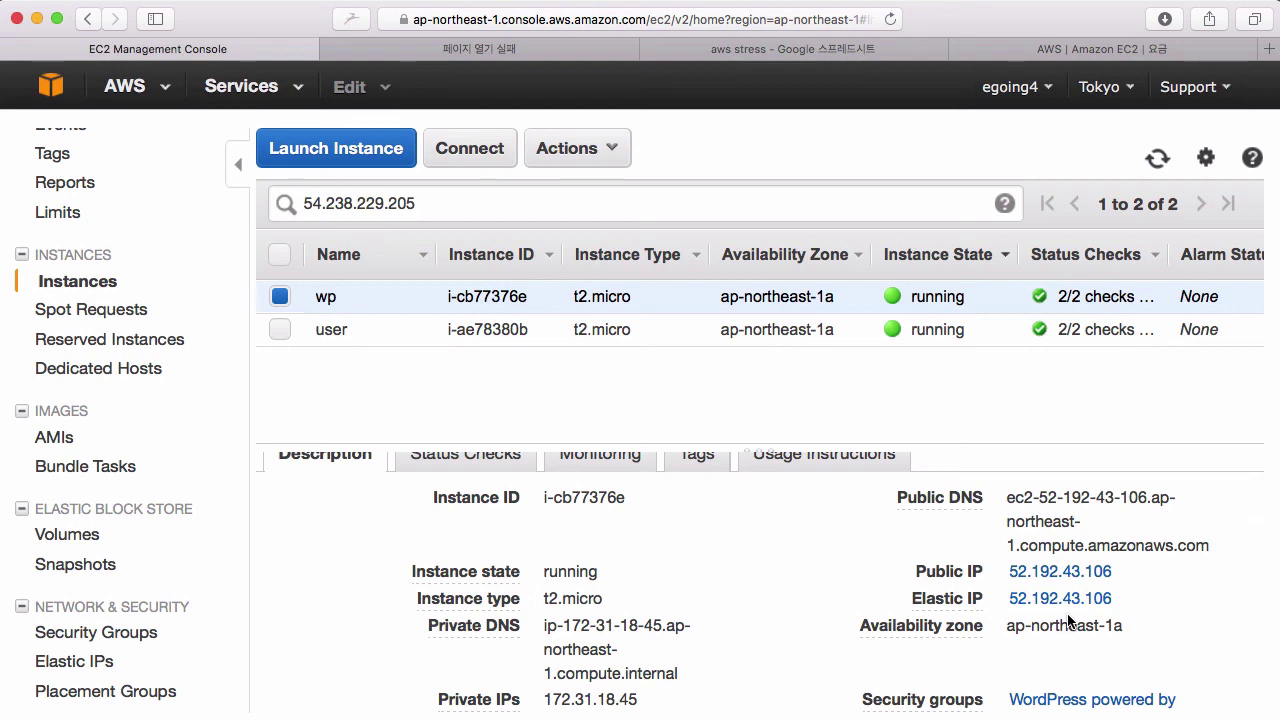
right_click(724, 305)
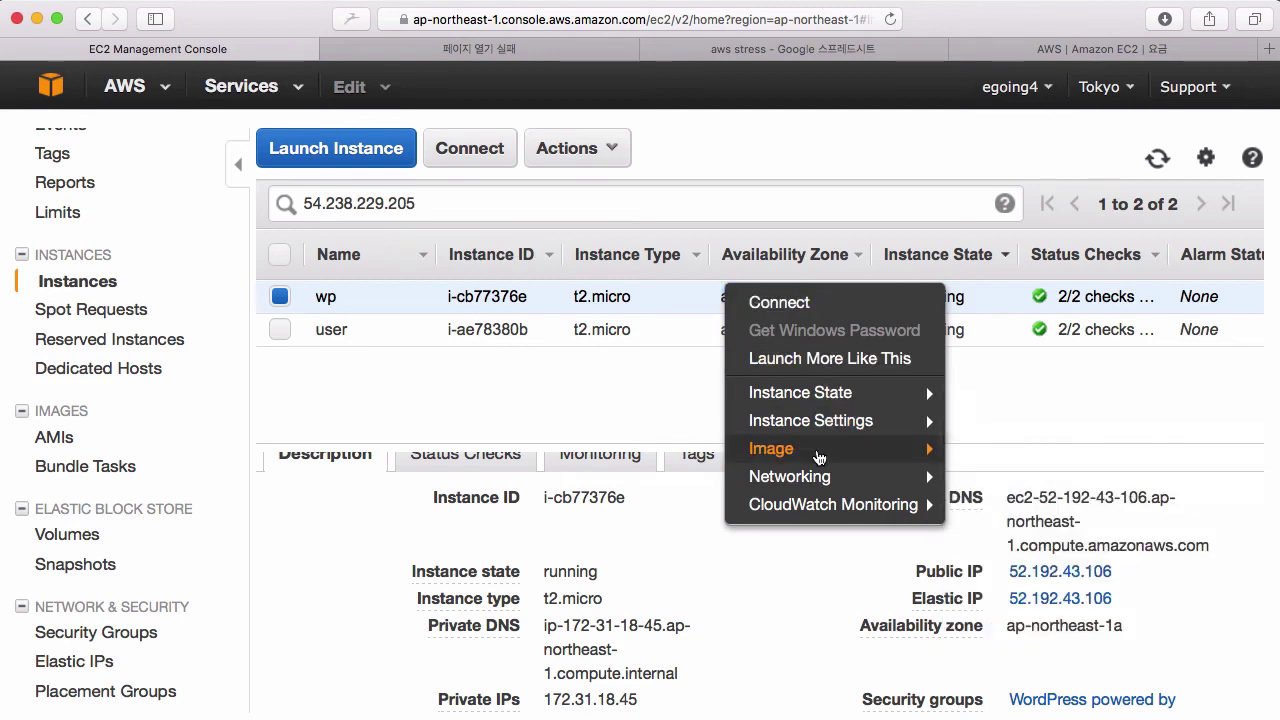
mouse_move(822, 433)
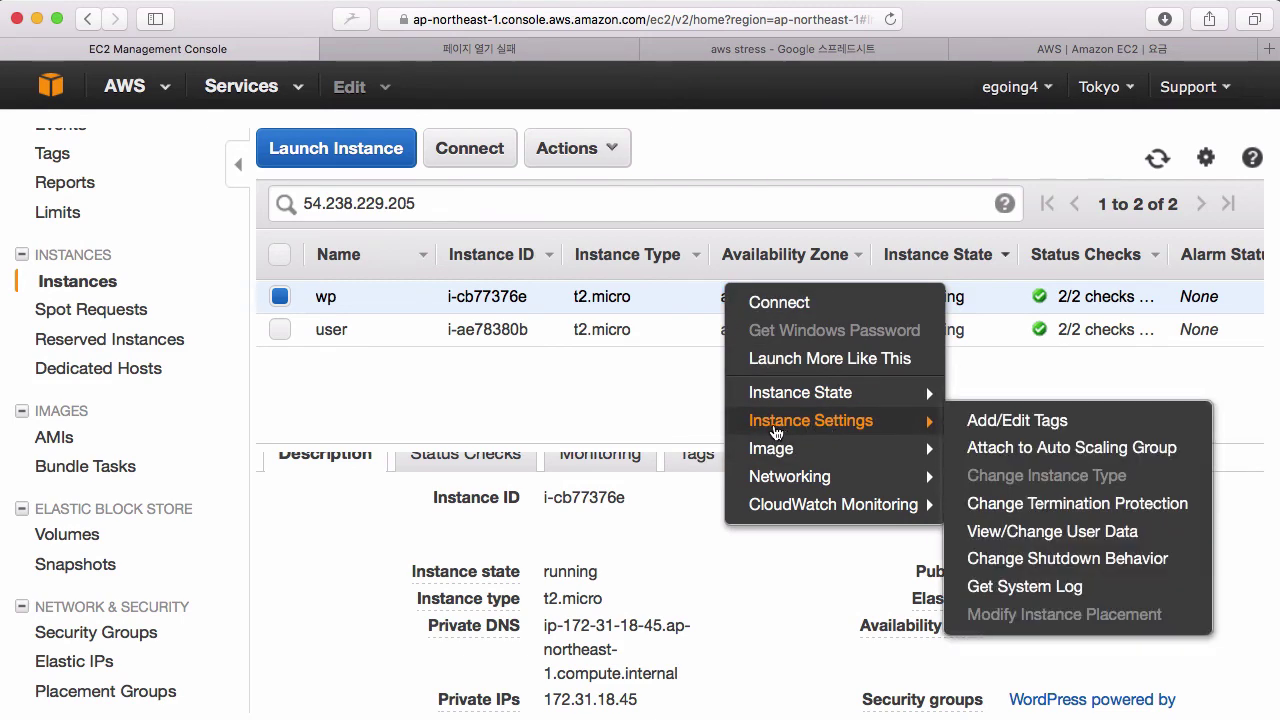
left_click(661, 415)
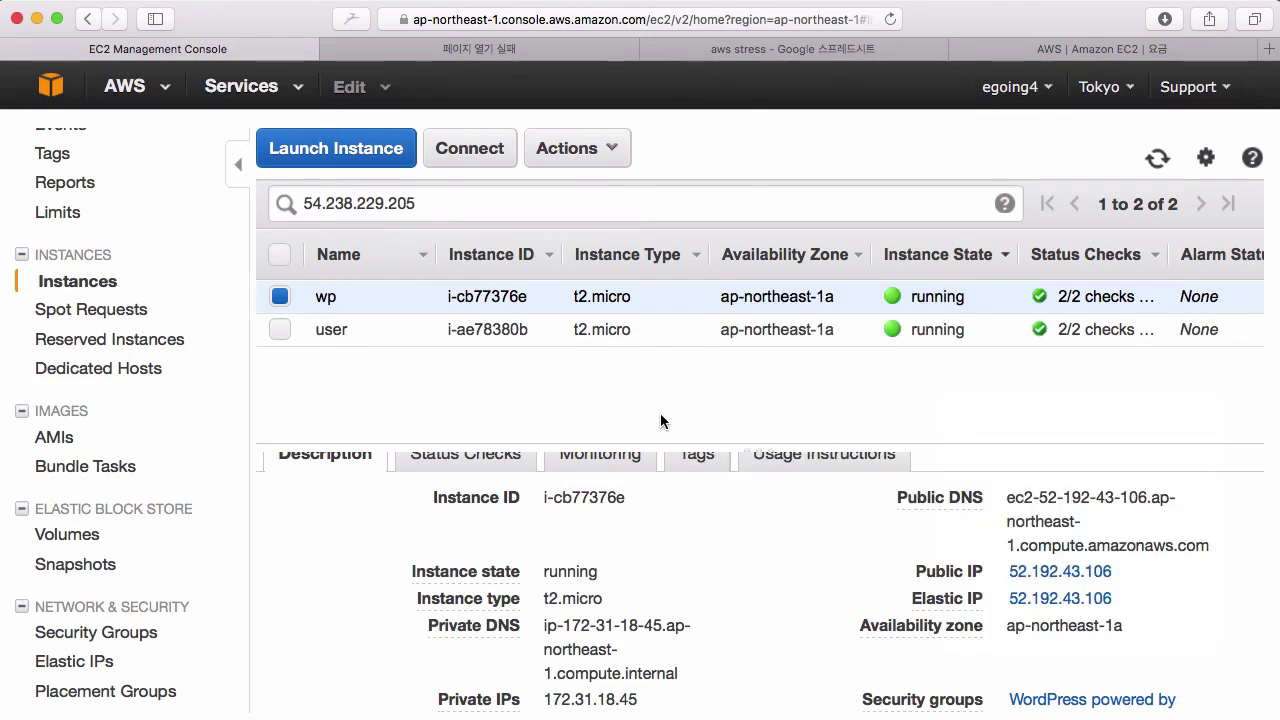